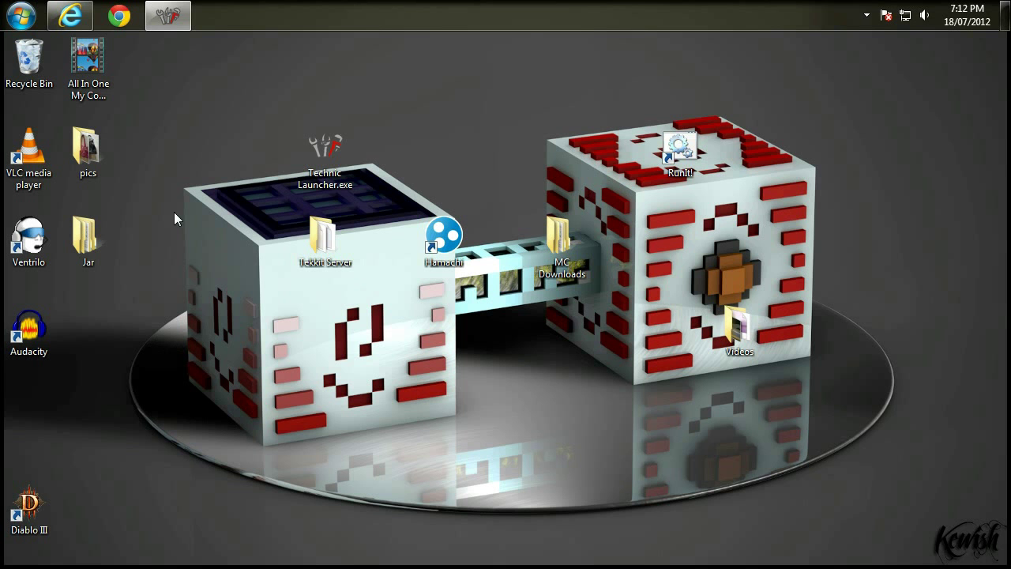
- Open the Tekkit Server folder on the desktop and locate launch.bat in its file list
double_click(315, 269)
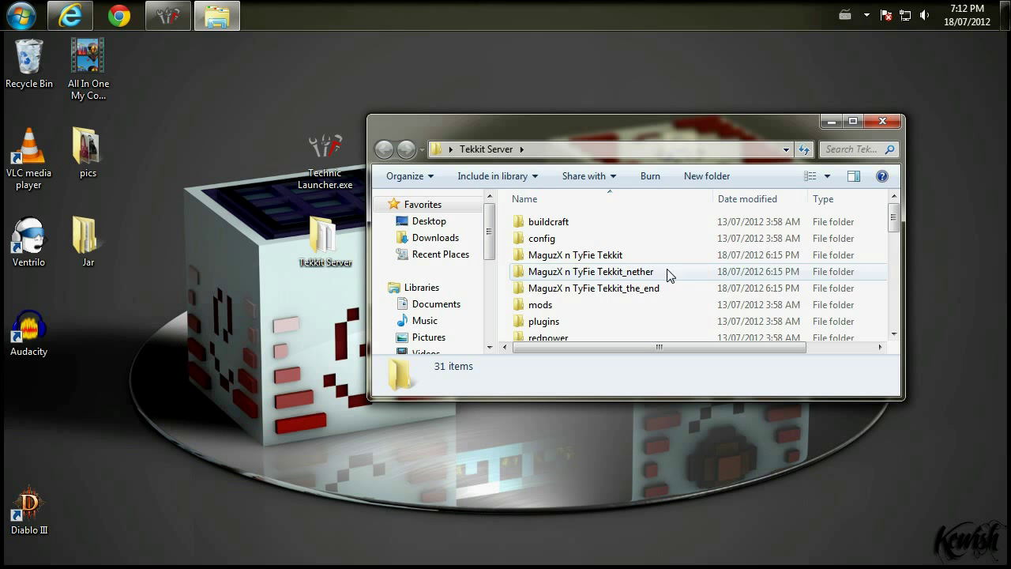
click(668, 272)
scroll(655, 320, down, 3)
scroll(661, 301, down, 3)
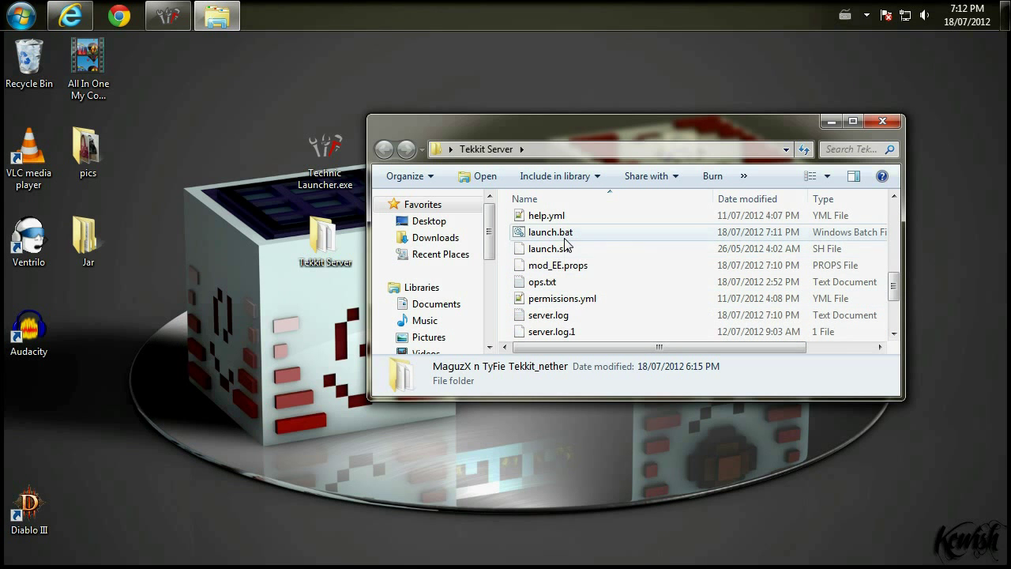
- Open launch.bat for editing, examine the memory value of the first -Xmx argument and close the file
right_click(571, 241)
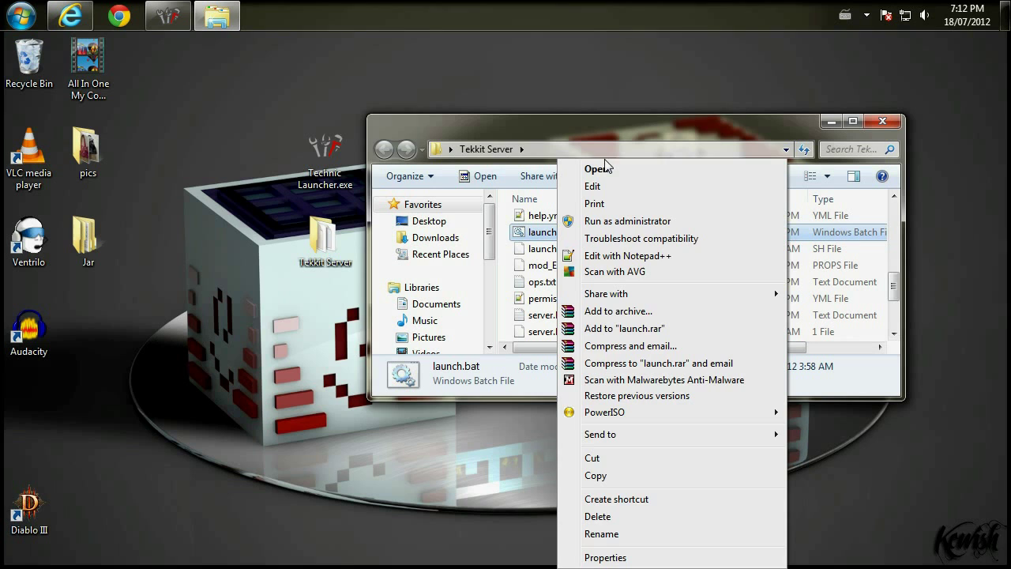
click(594, 186)
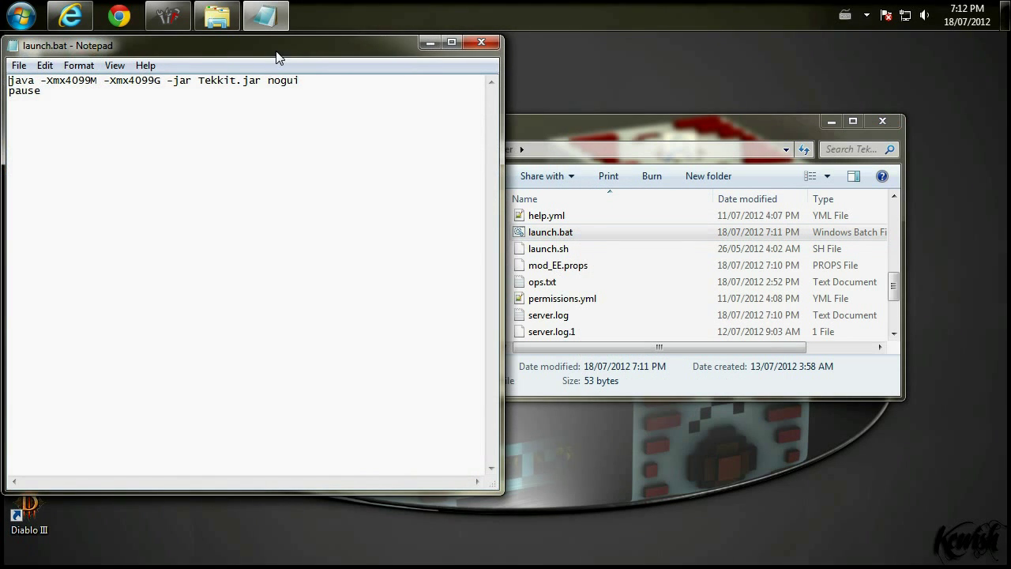
drag(278, 49, 373, 163)
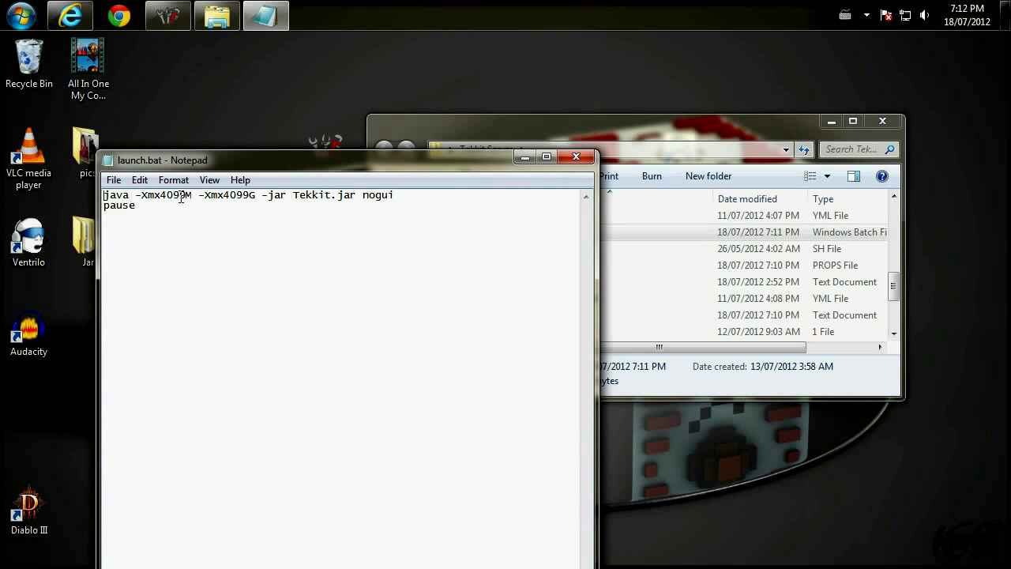
drag(182, 198, 154, 197)
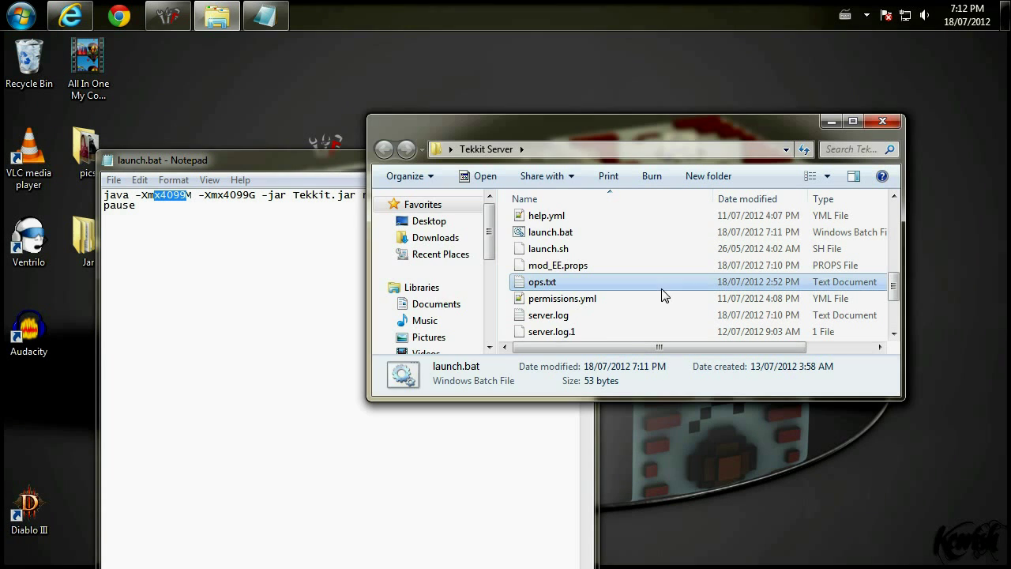
click(632, 282)
click(357, 162)
click(581, 161)
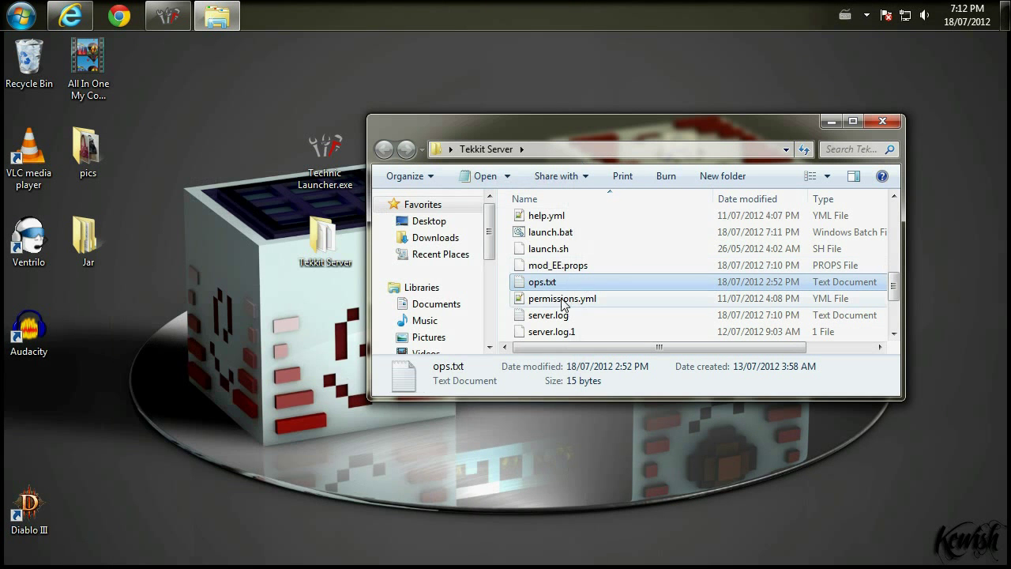
- Run launch.bat to test the server start and close its console window
double_click(579, 234)
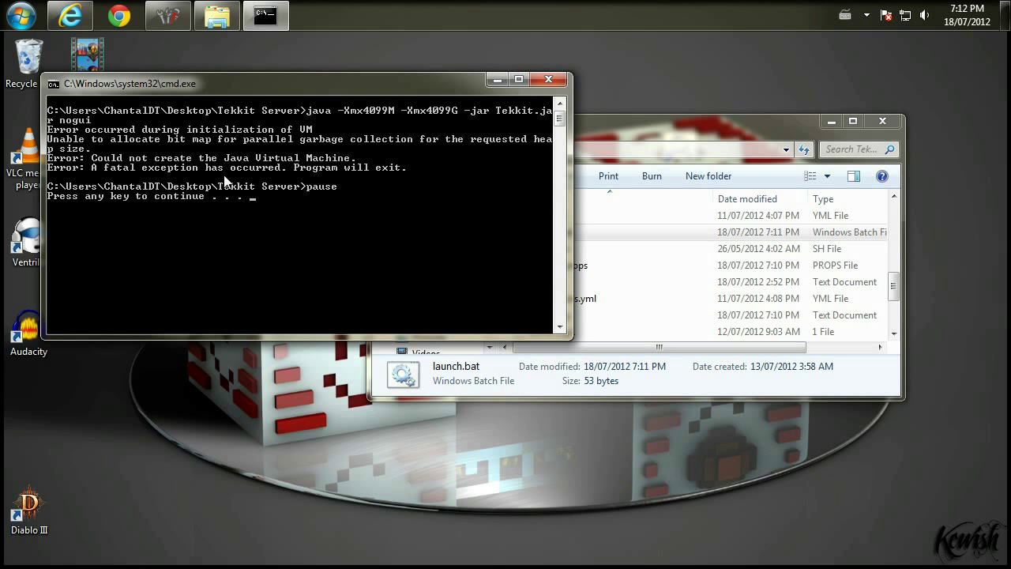
click(548, 79)
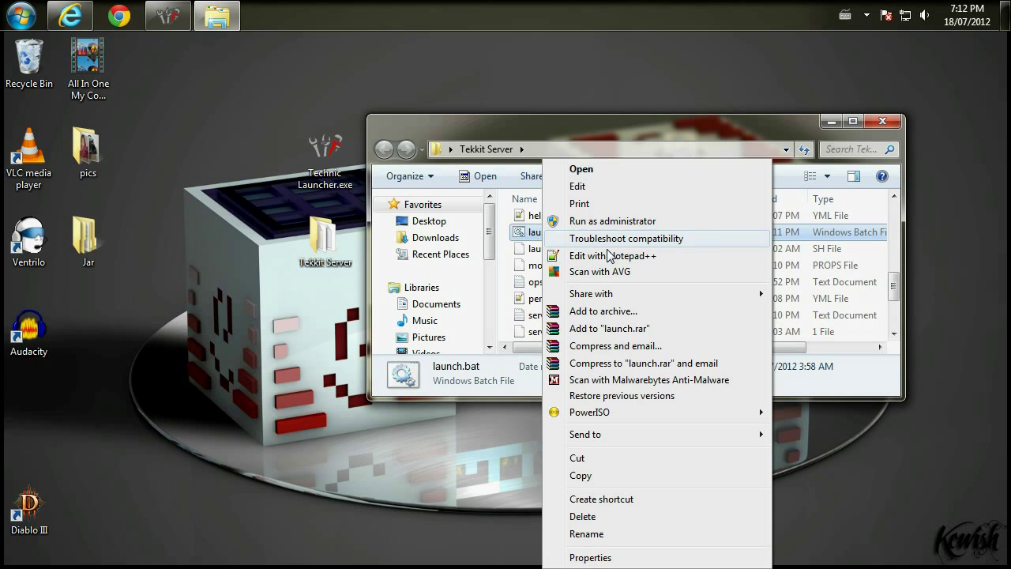
- Open launch.bat for editing and delete the memory value after the first -Xmx argument
right_click(542, 233)
click(593, 197)
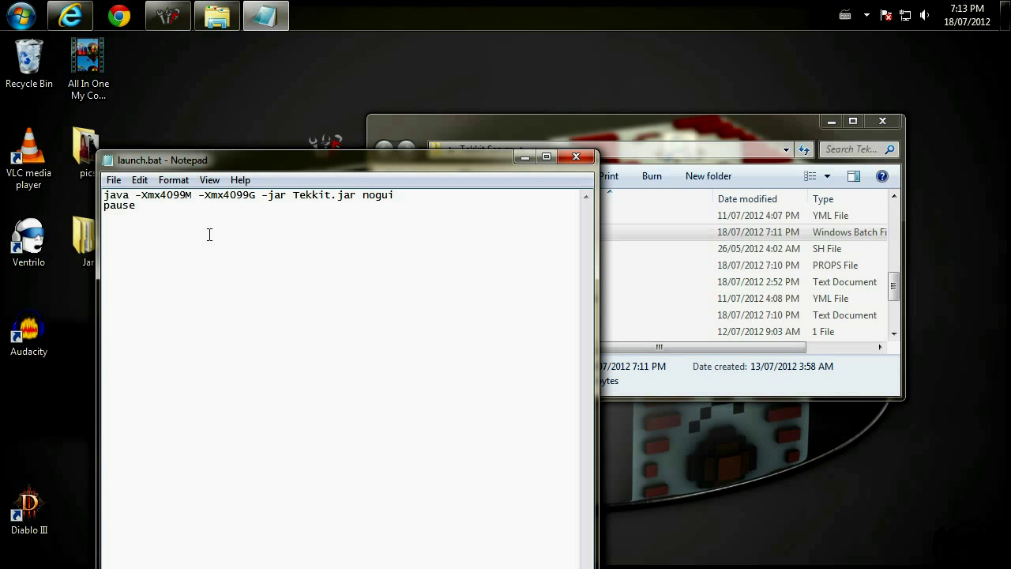
key(shift+Left)
key(shift+Left)
key(shift+Left)
key(shift+Left)
key(shift+Left)
key(BackSpace)
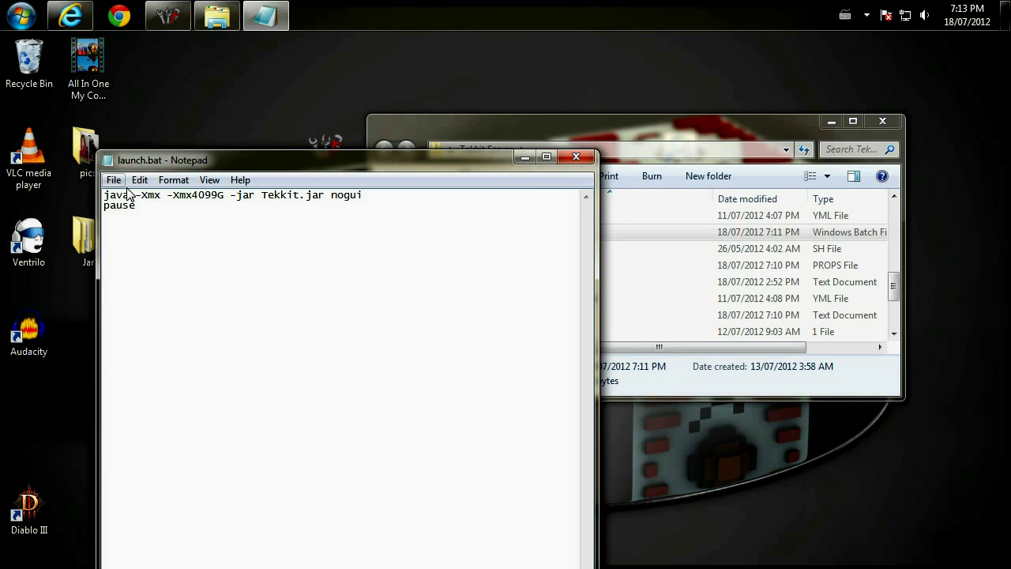
- Delete the memory value after the second -Xmx argument, leaving only -Xmx
drag(131, 194, 361, 195)
click(188, 234)
click(158, 198)
key(shift+Left)
key(shift+Left)
key(shift+Left)
key(shift+Left)
key(shift+Left)
key(BackSpace)
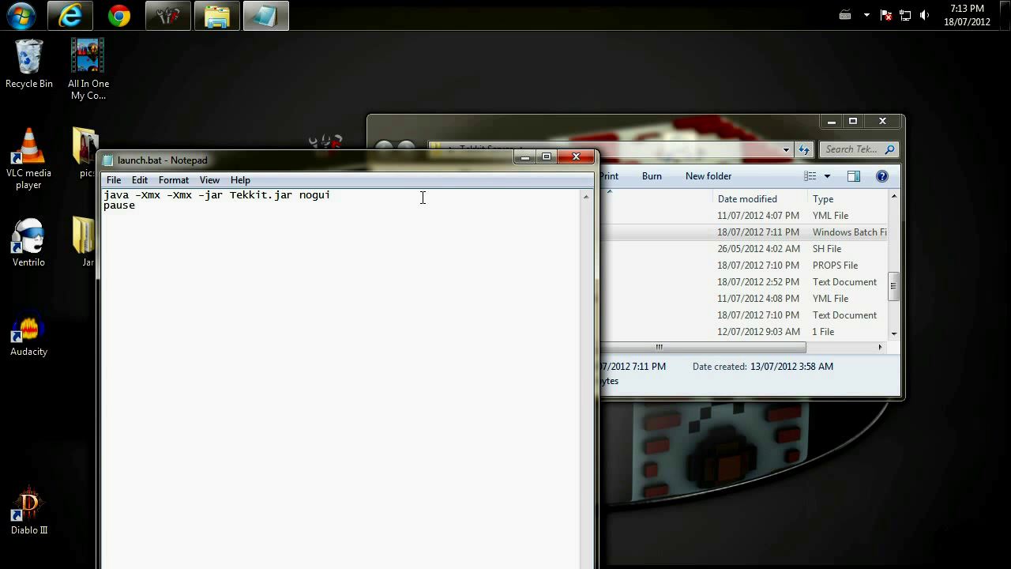
- Set the text editor's font size to 20
click(140, 181)
key(Right)
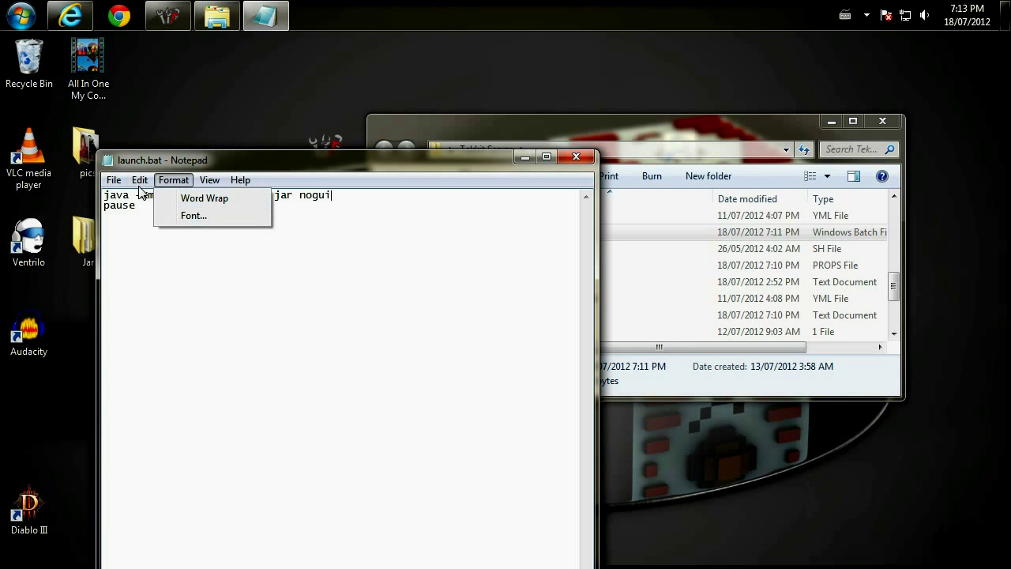
click(192, 215)
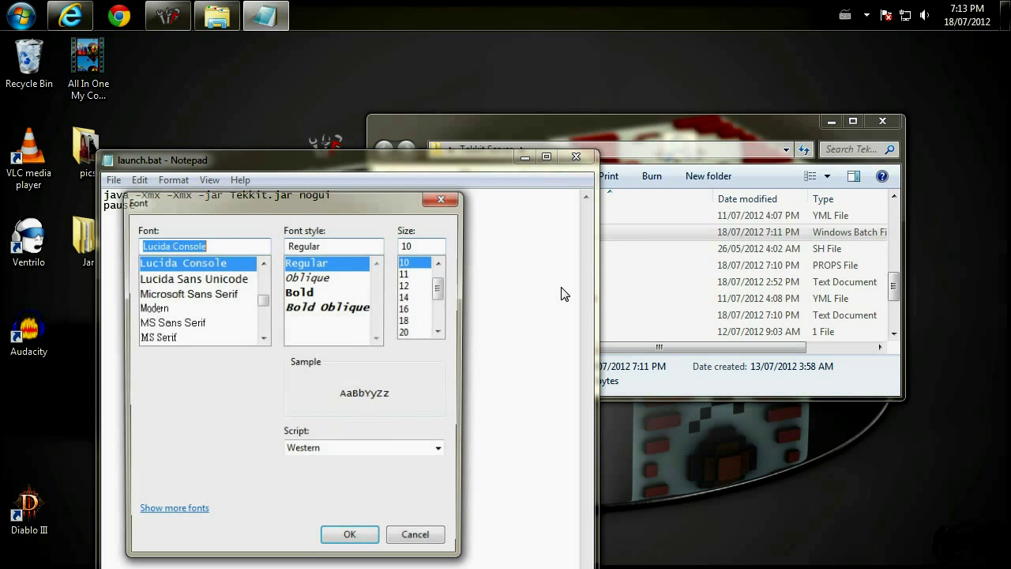
click(418, 332)
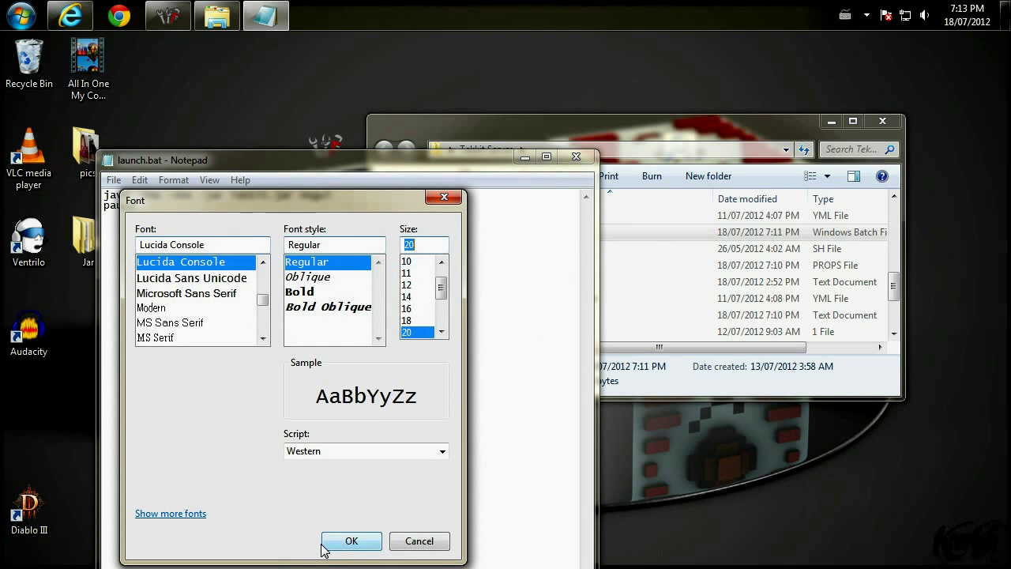
click(351, 541)
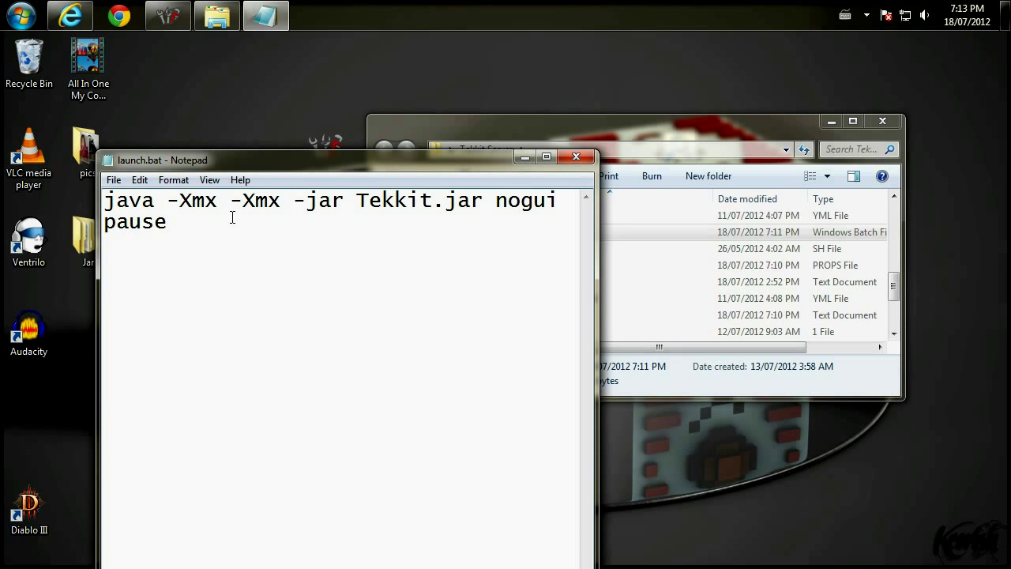
- Write a sample -xmx1024 argument below the script with the suffixes m, M and G, and erase its value
text(-xmx102)
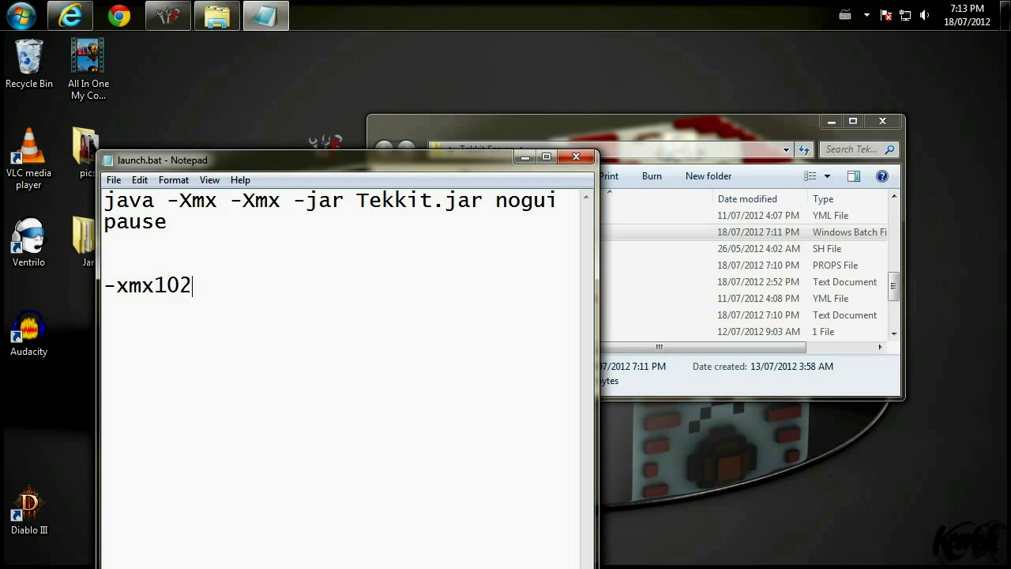
text(4m)
key(BackSpace)
text(M)
key(BackSpace)
text(G)
key(BackSpace)
key(BackSpace)
key(BackSpace)
key(BackSpace)
key(BackSpace)
- Highlight the spaces between the java command's arguments and delete the sample -xmx line below the script
drag(232, 199, 217, 200)
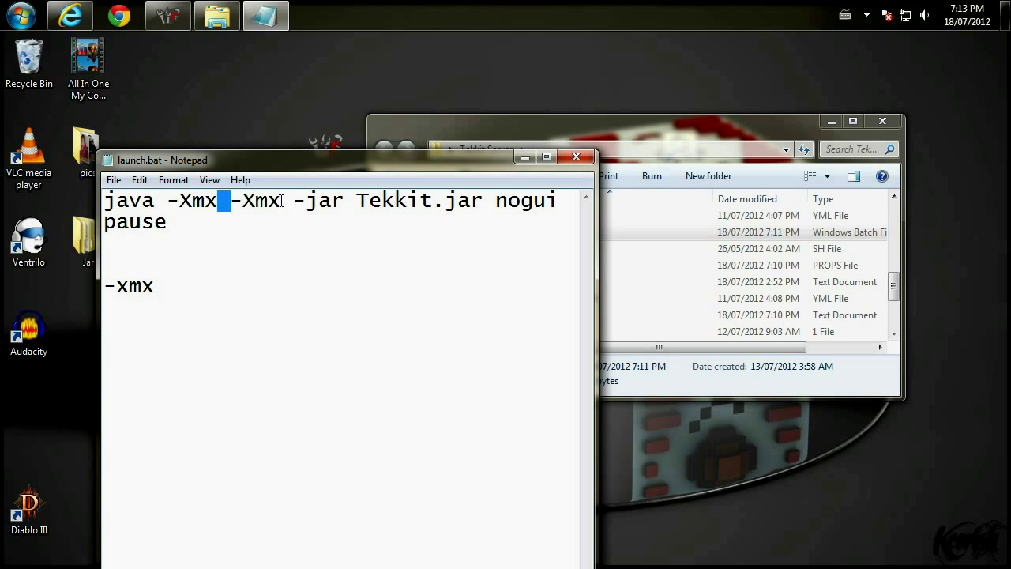
drag(295, 199, 268, 200)
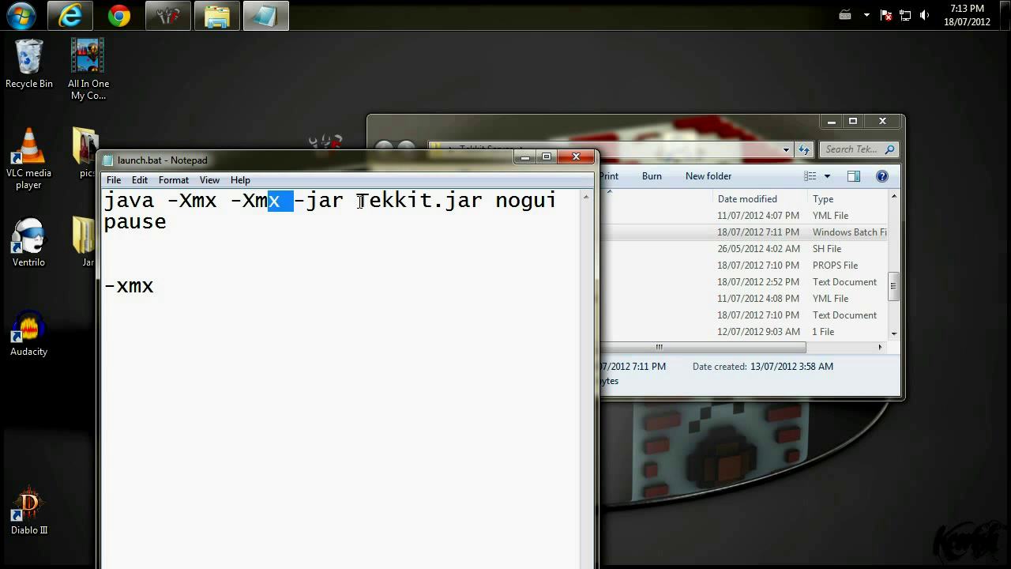
mouse_move(358, 200)
mouse_down()
mouse_move(329, 199)
mouse_move(344, 200)
mouse_up()
click(287, 278)
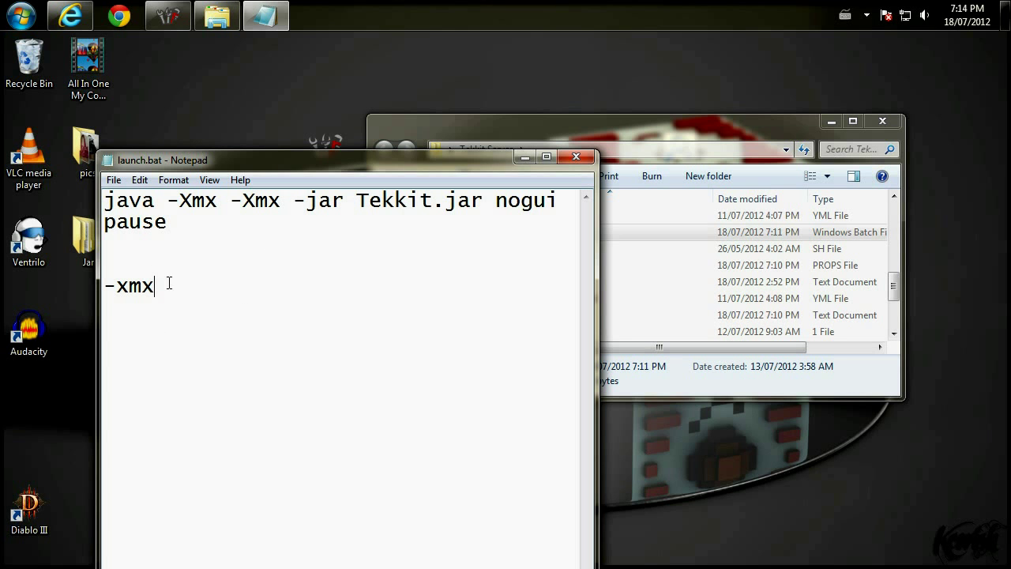
drag(170, 283, 105, 286)
key(BackSpace)
key(BackSpace)
key(BackSpace)
click(217, 200)
text(2090)
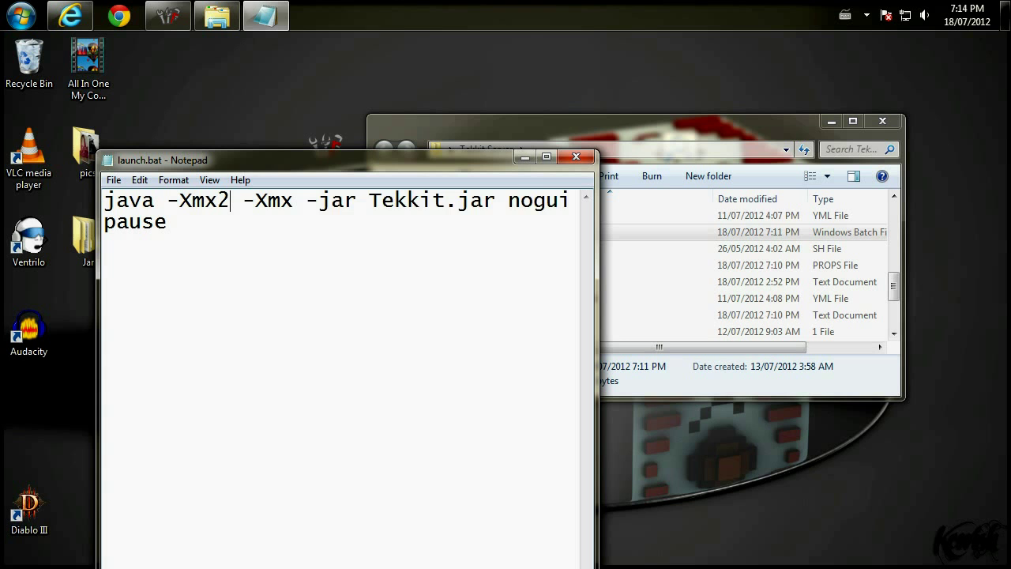
key(BackSpace)
key(BackSpace)
key(BackSpace)
key(BackSpace)
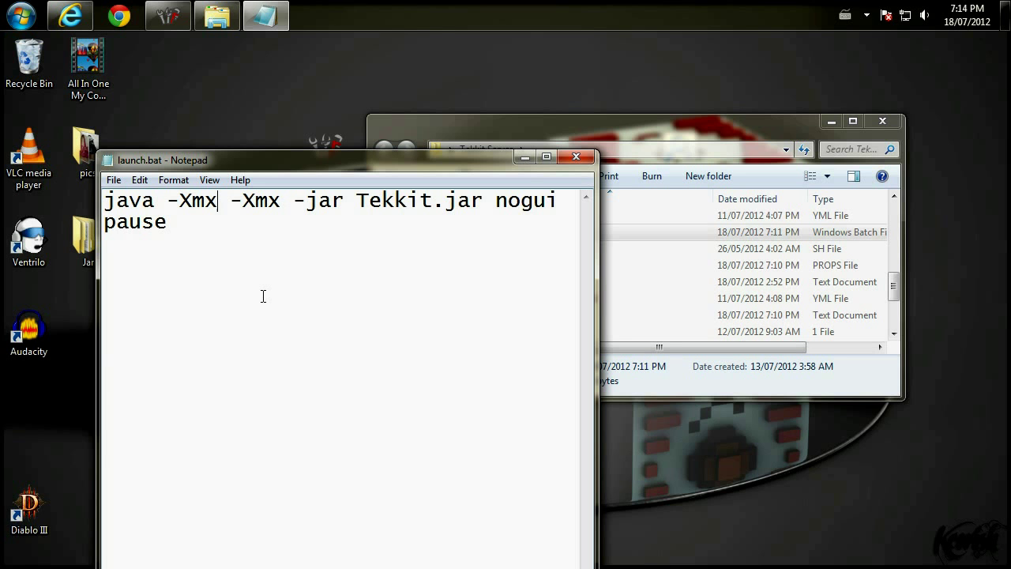
- Set both -Xmx arguments in the java command to 700M
text(700)
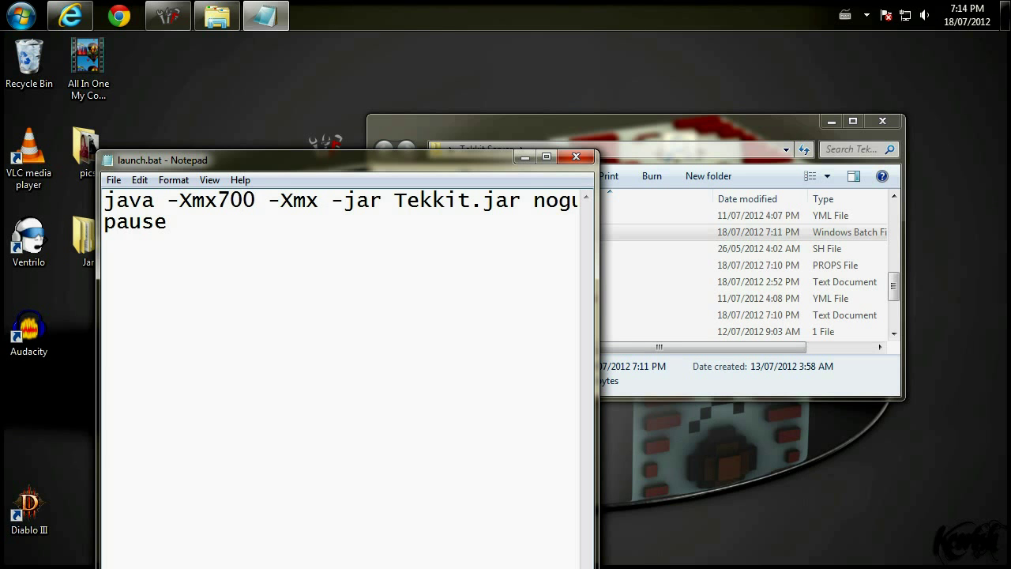
text(M -Xmx)
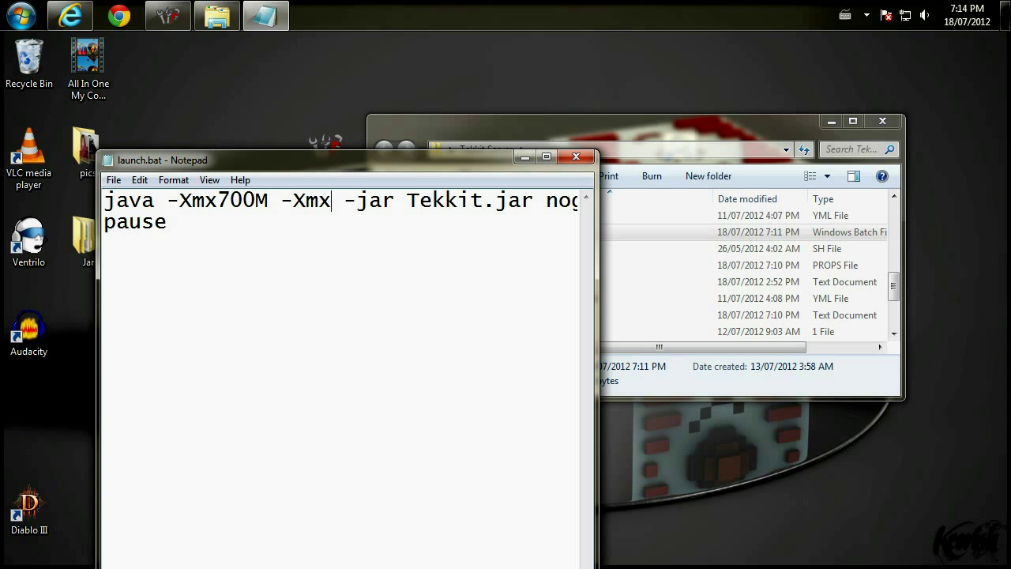
text(700M)
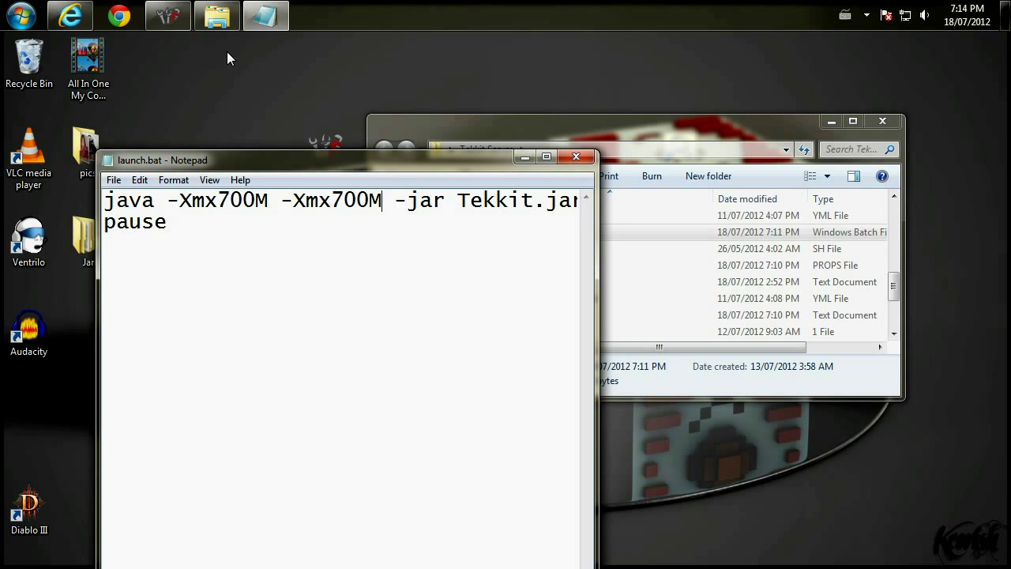
- Save launch.bat and close the text editor
key(ctrl+s)
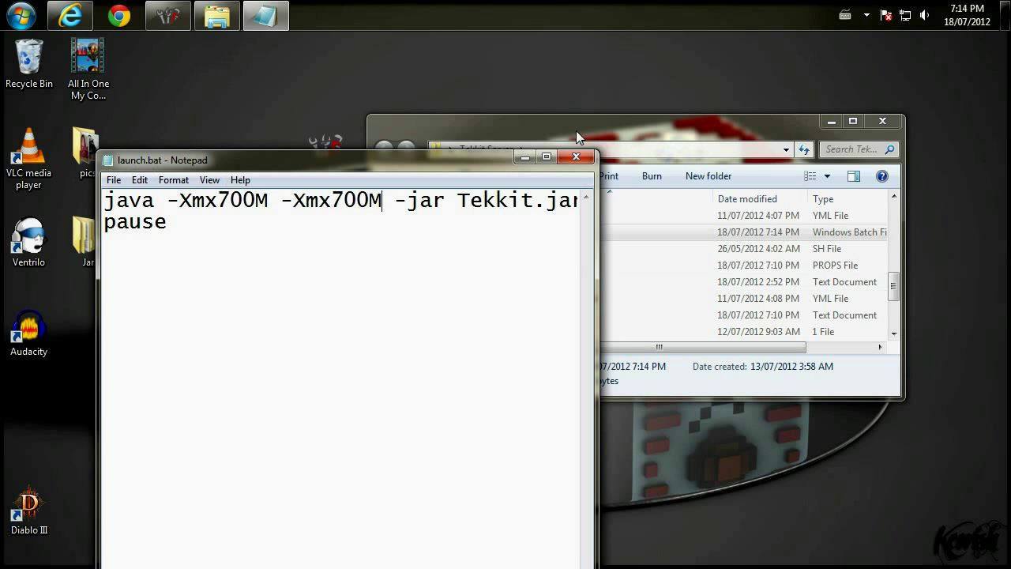
click(113, 180)
click(138, 233)
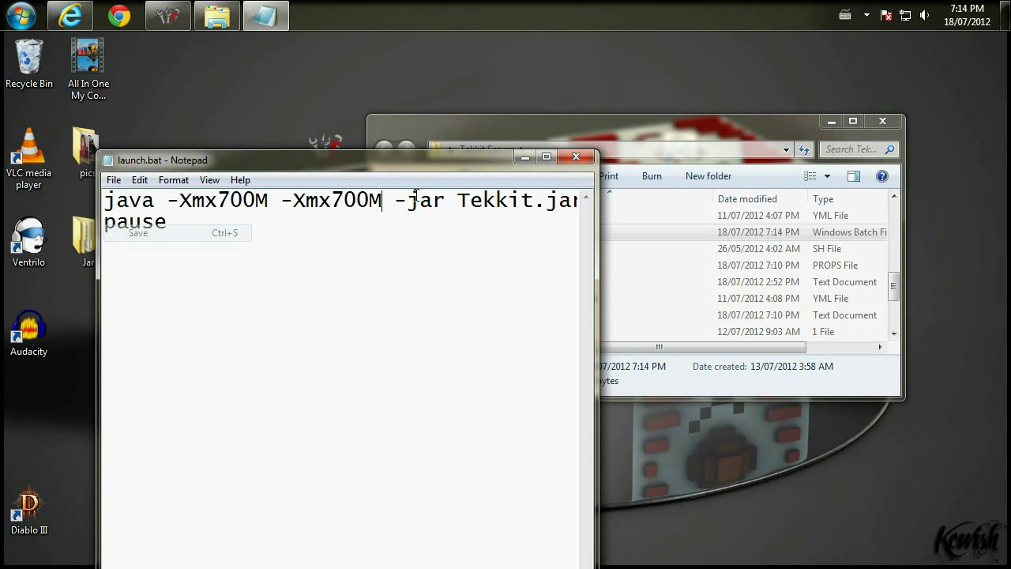
click(577, 156)
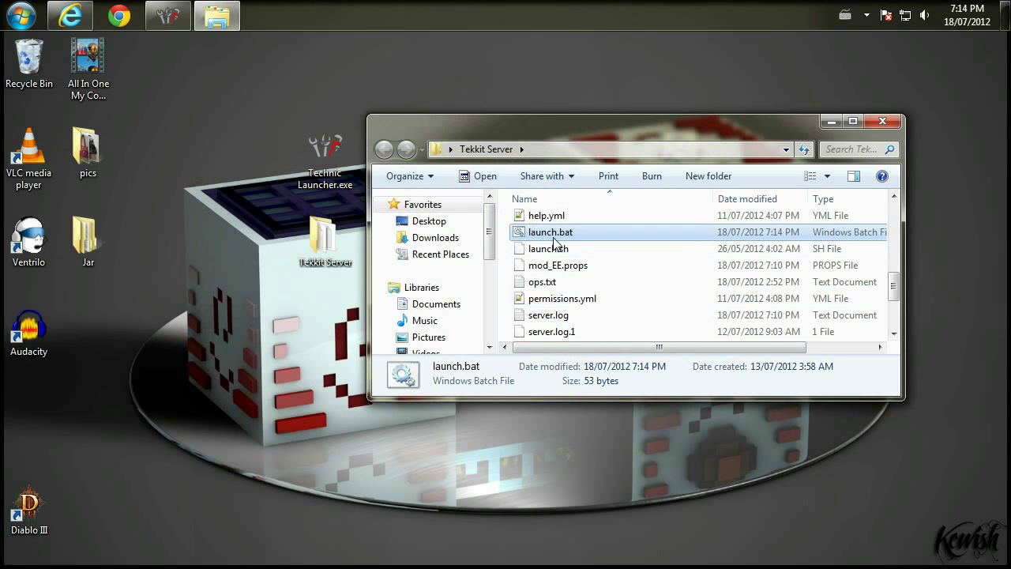
- Run the edited launch.bat to check that the server starts, and close the console window
double_click(553, 234)
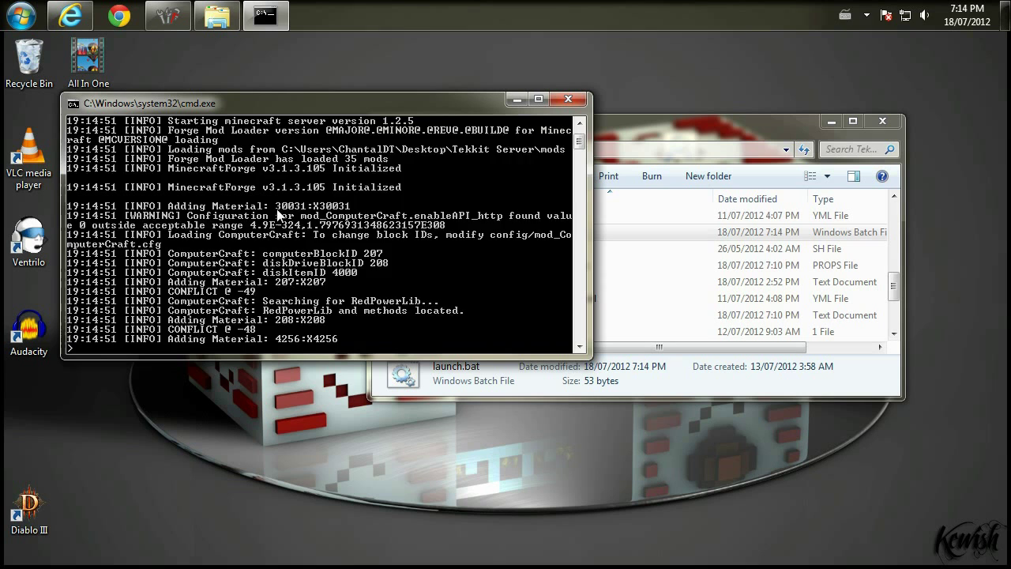
click(568, 99)
drag(630, 128, 649, 169)
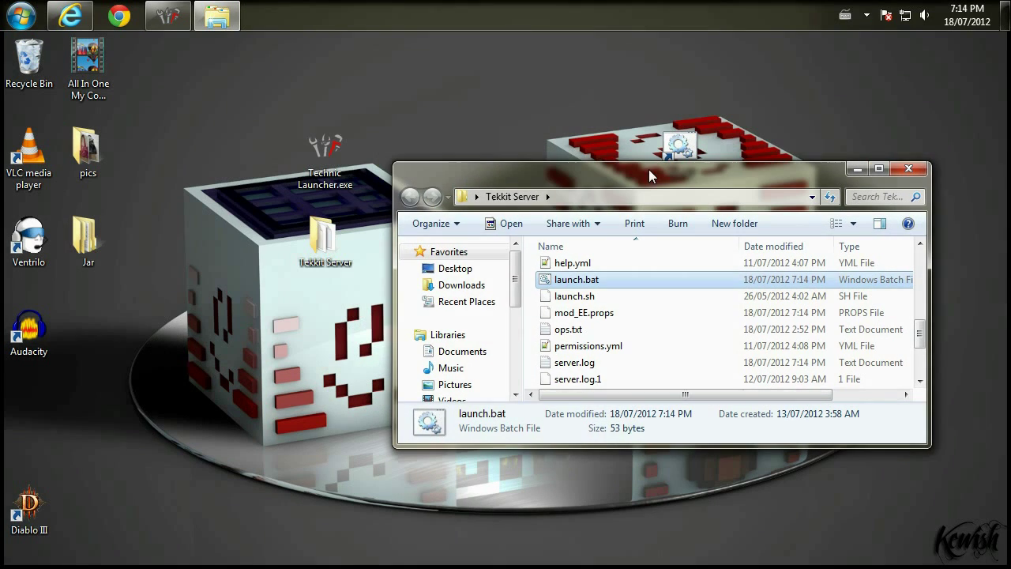
- Try to start Technic Launcher.exe from the desktop, allowing the unverified file to run
double_click(347, 183)
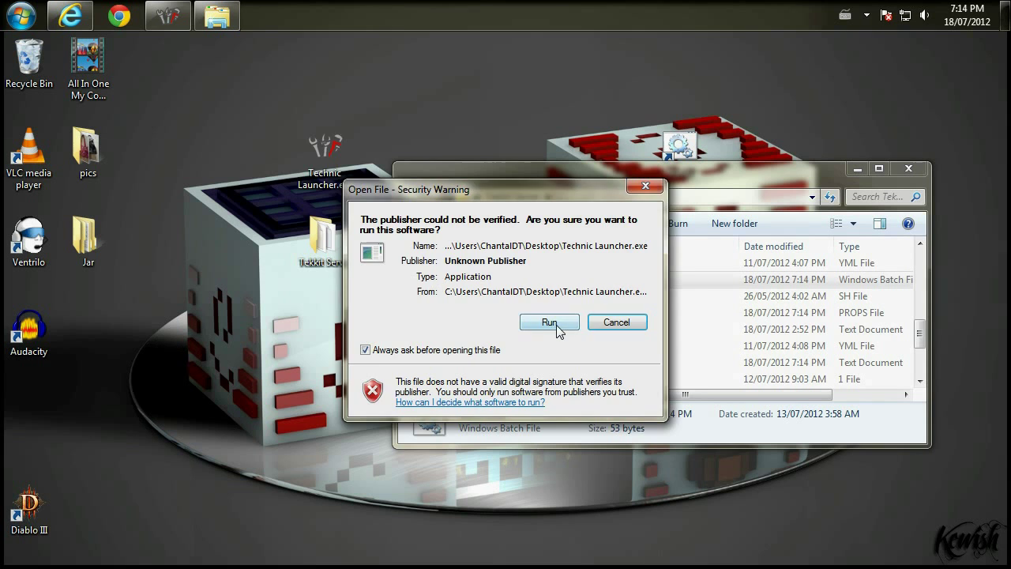
click(558, 327)
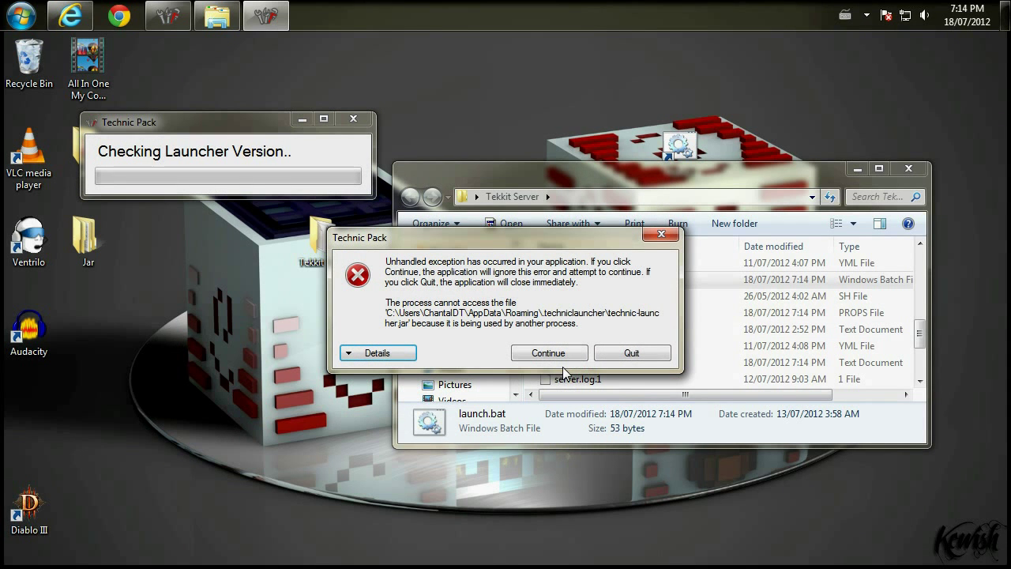
click(632, 353)
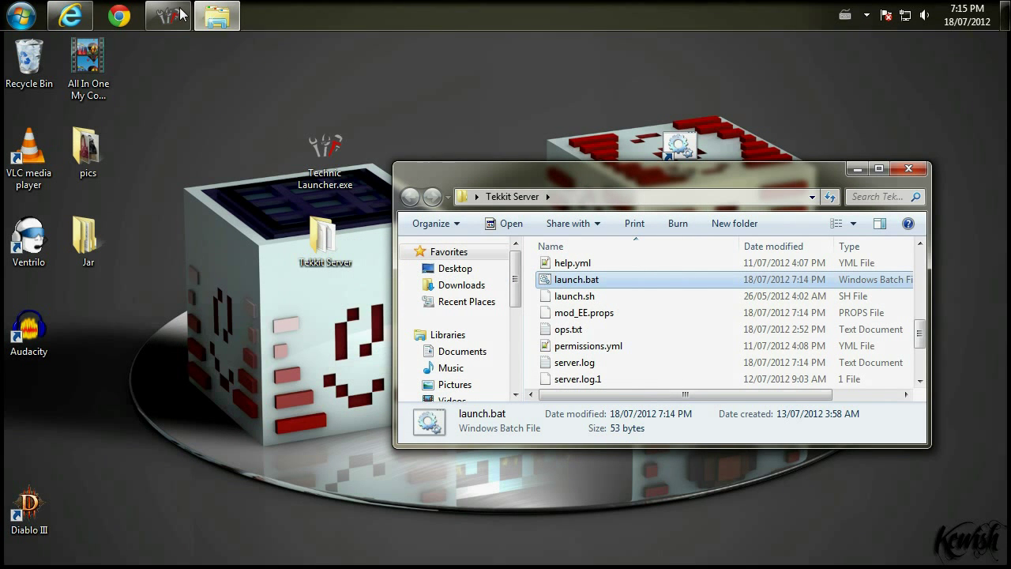
- Switch to the already running Technic Launcher and move its window lower on the desktop
click(180, 24)
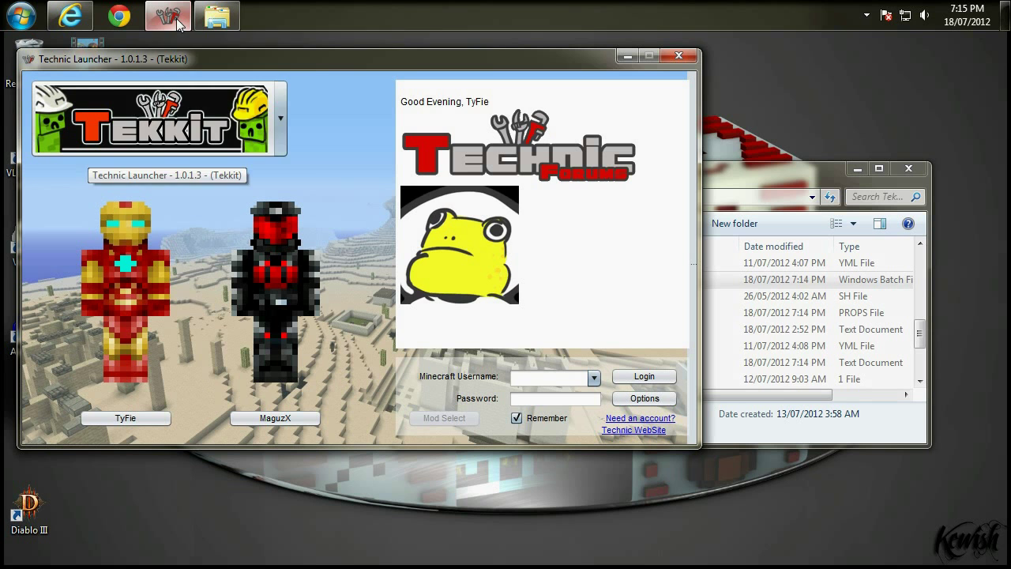
drag(400, 58, 371, 129)
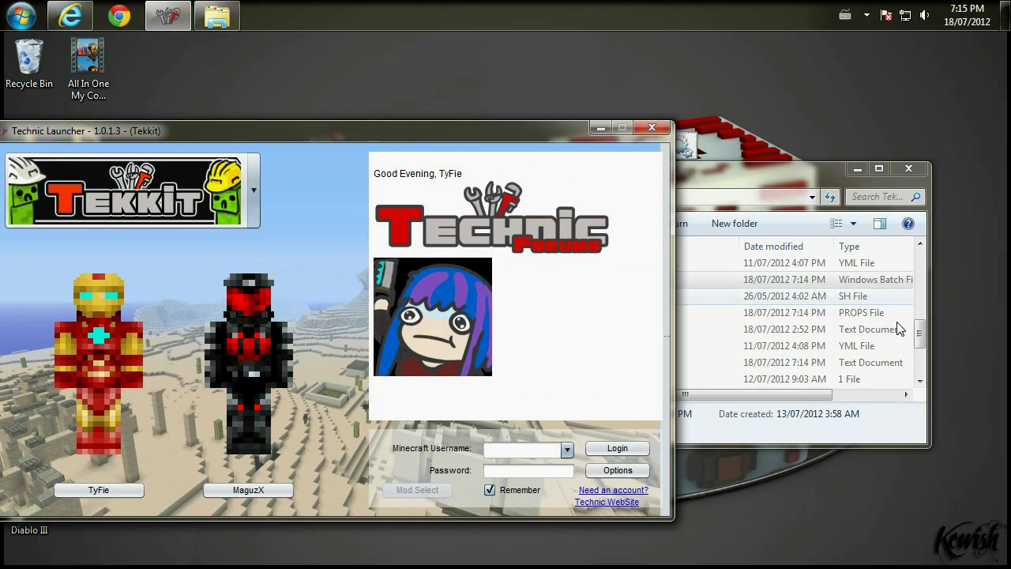
click(781, 335)
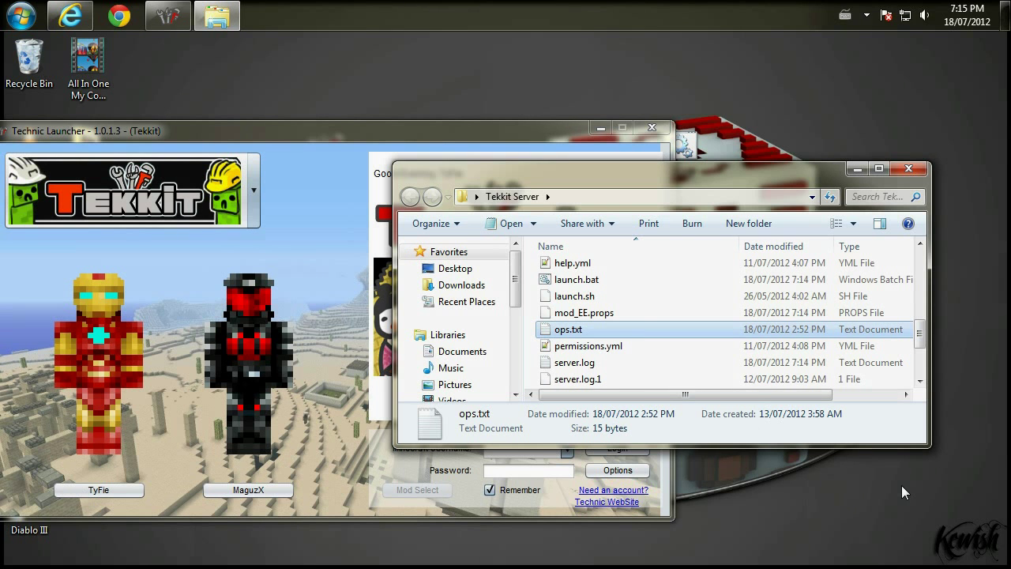
right_click(579, 279)
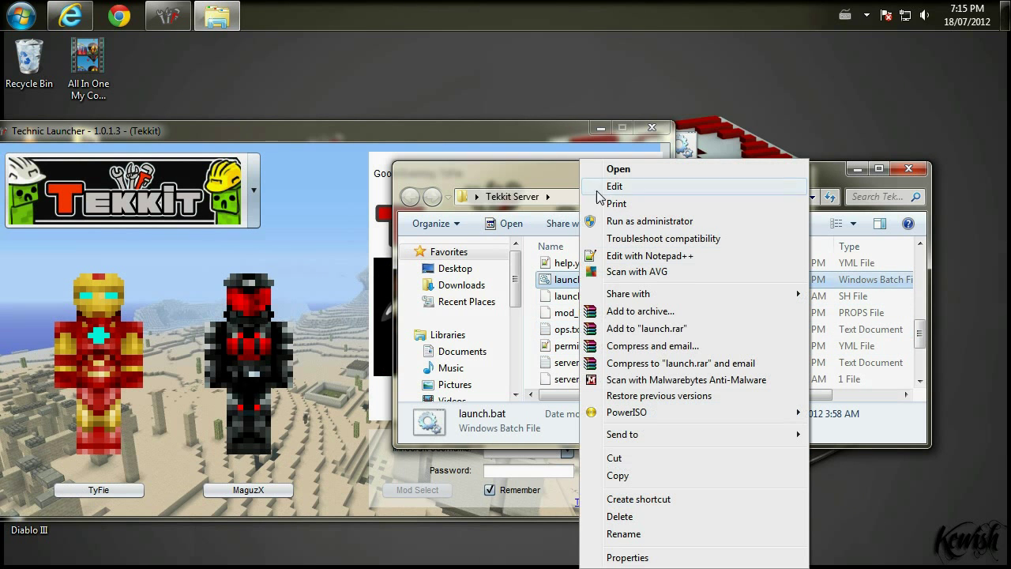
click(295, 149)
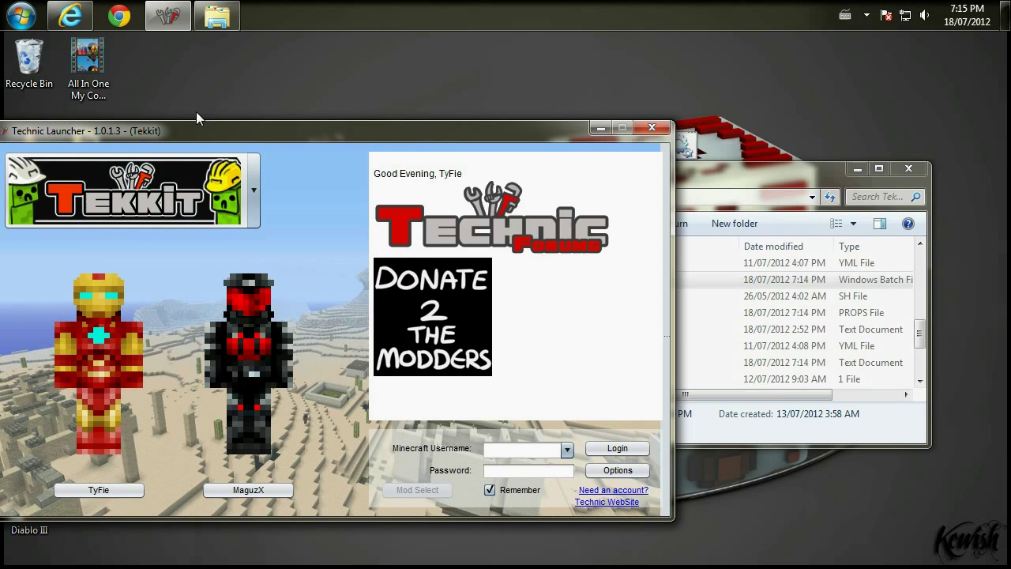
- Set the Technic Launcher's memory to allocate to 1 GB in its options, and close the launcher
drag(193, 124, 222, 86)
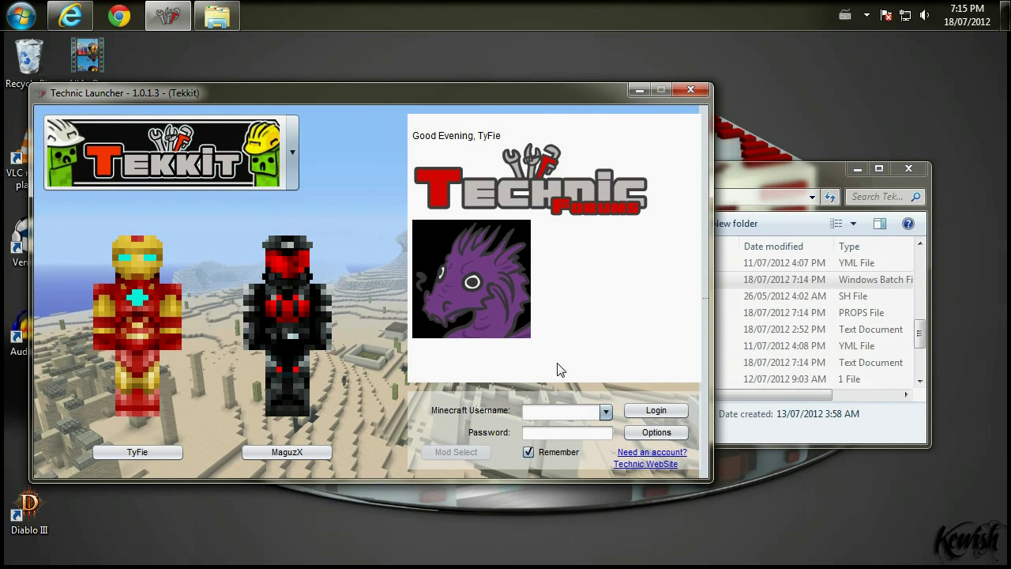
click(656, 432)
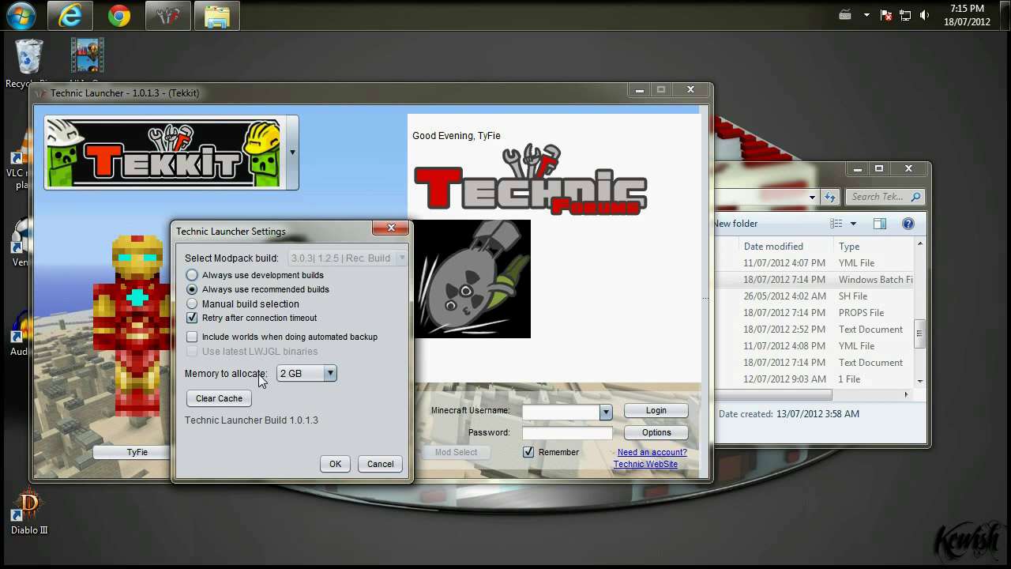
click(320, 379)
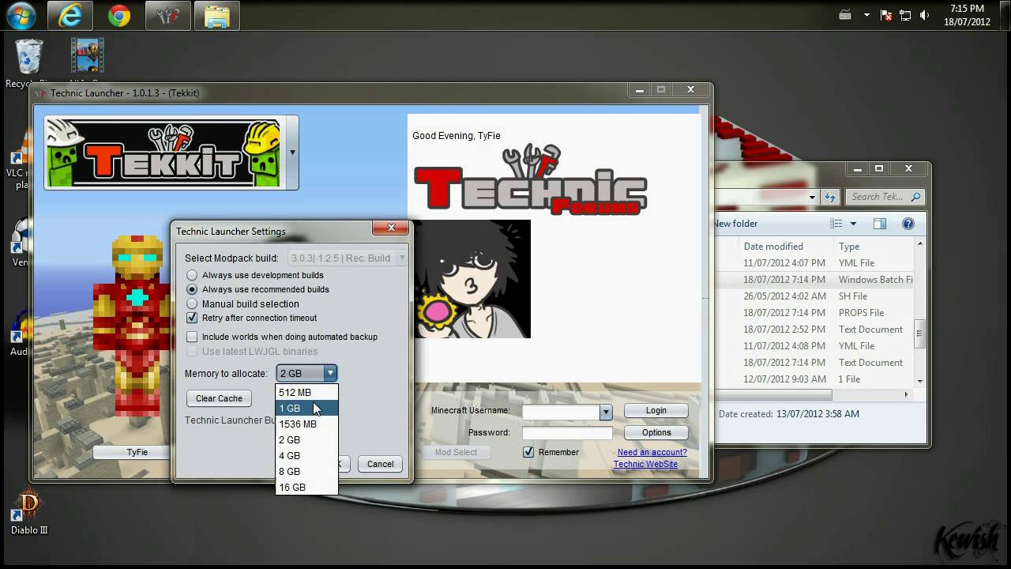
click(317, 407)
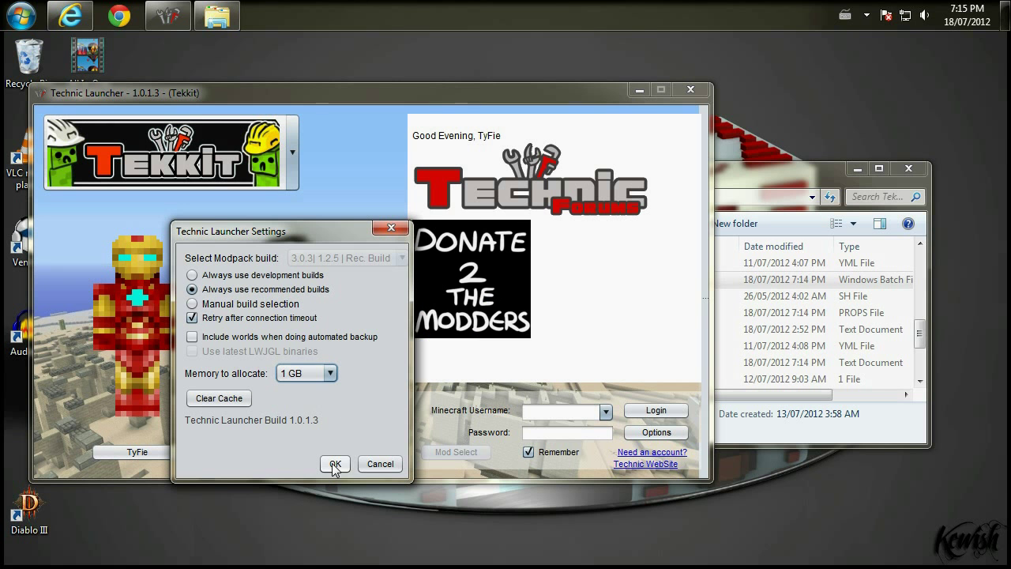
click(333, 464)
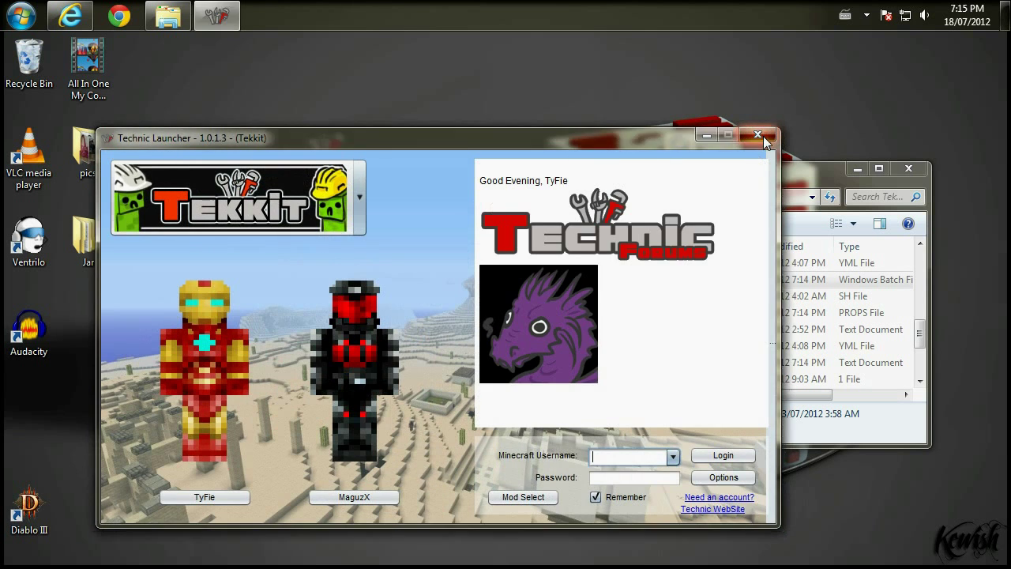
click(760, 136)
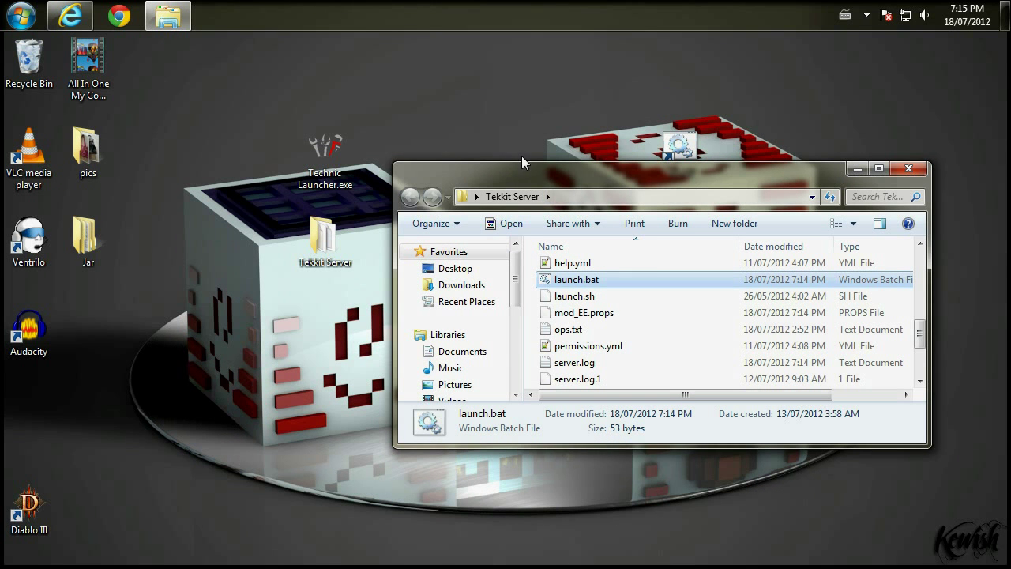
- Open launch.bat in Notepad to check the number in its first -Xmx memory argument, and close it again
drag(508, 175, 250, 211)
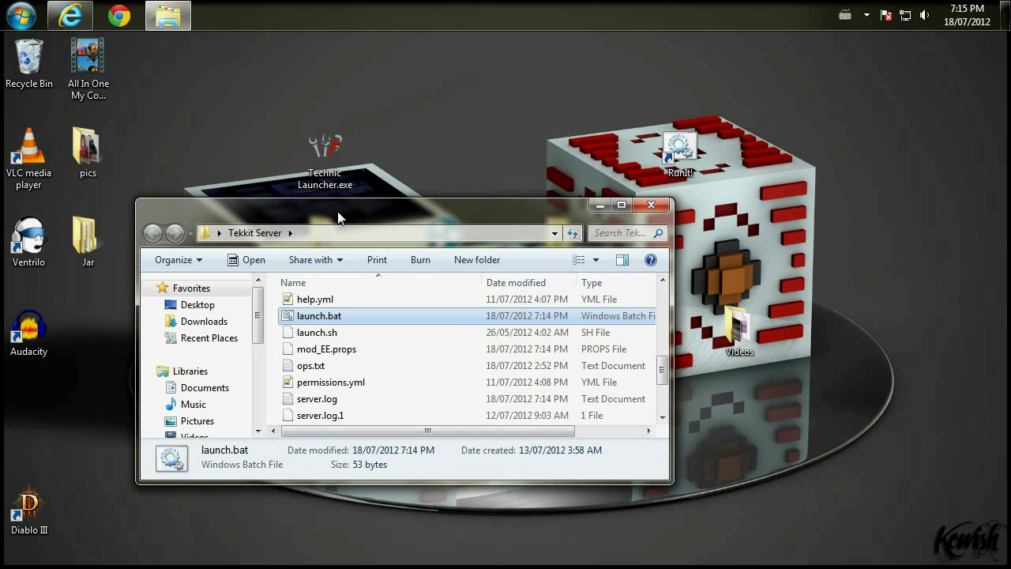
right_click(305, 325)
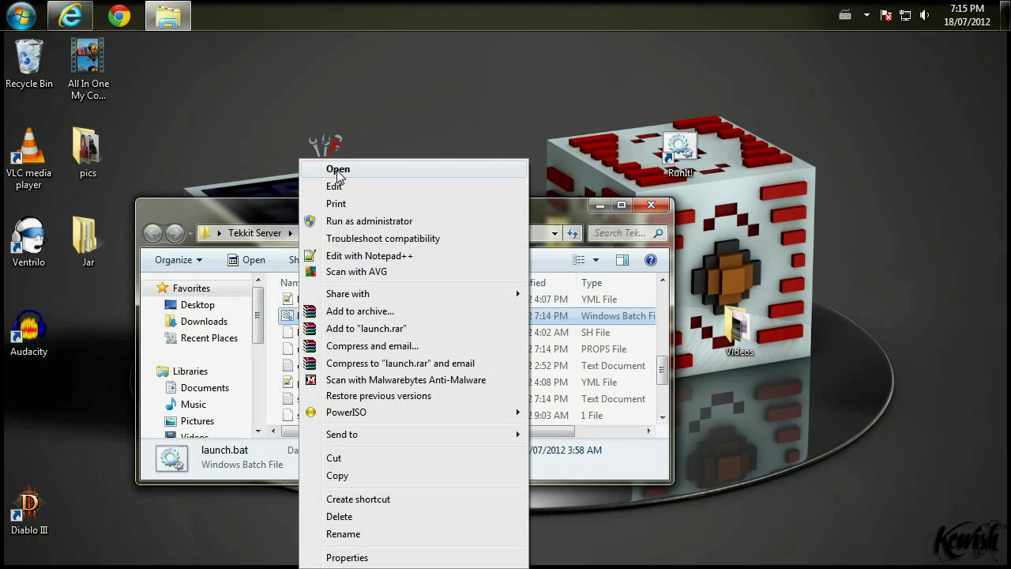
click(355, 187)
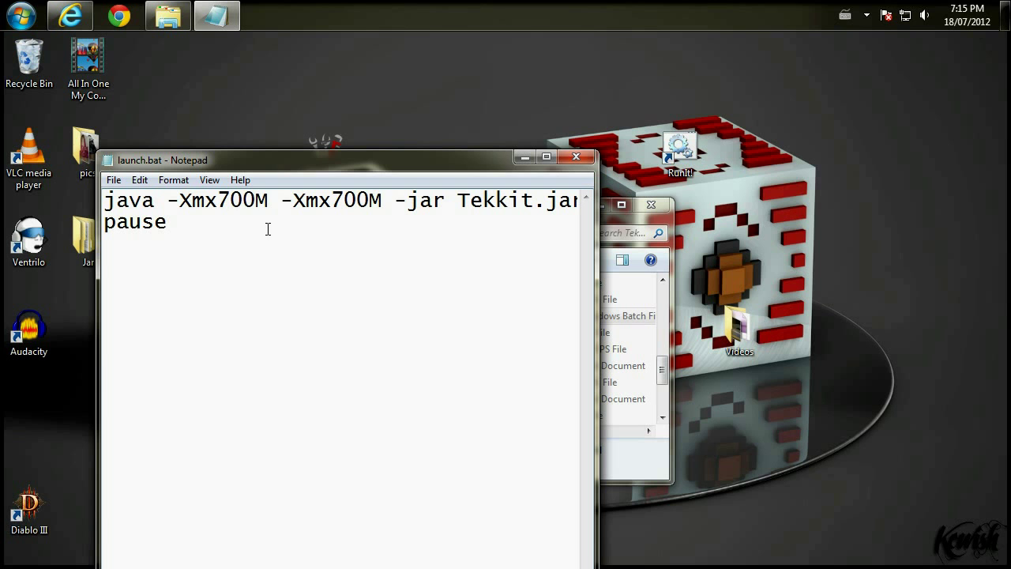
key(shift+Left)
key(shift+Left)
key(shift+Left)
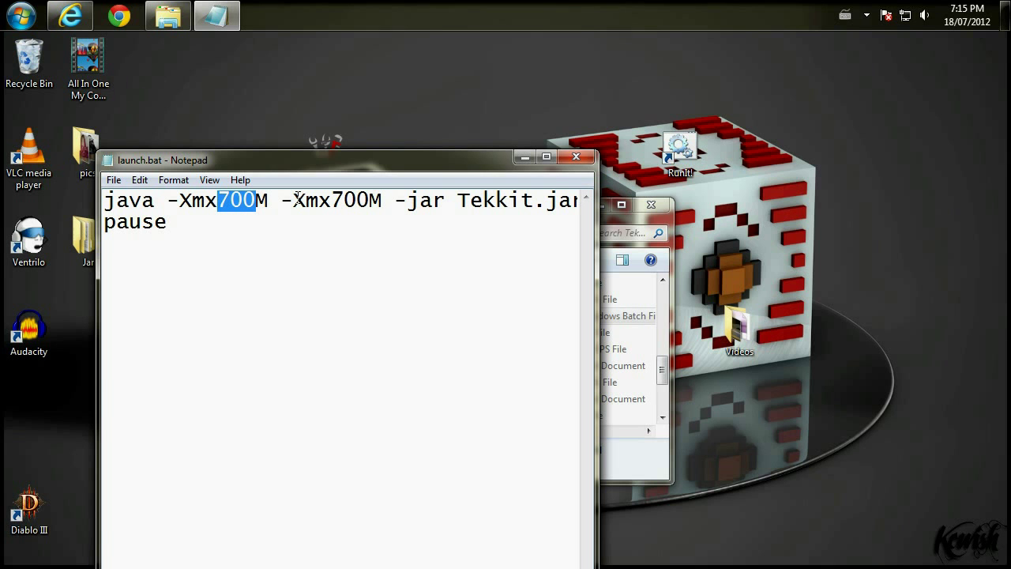
drag(280, 163, 419, 203)
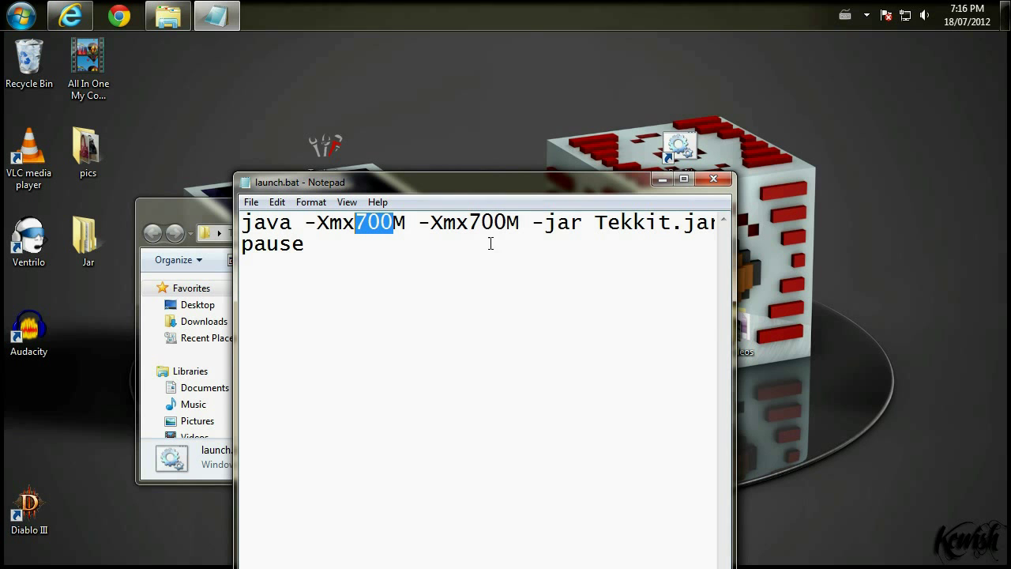
click(713, 178)
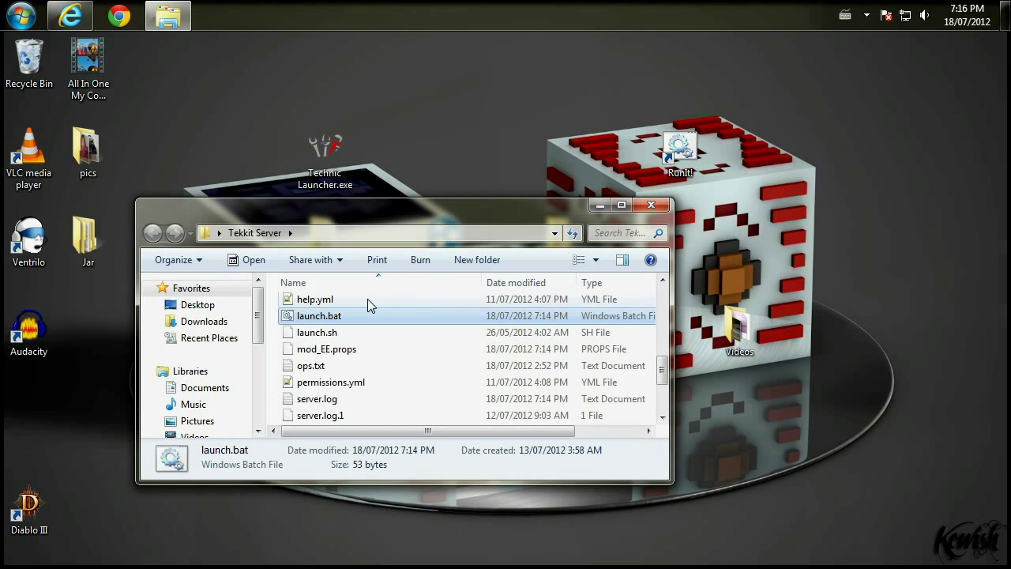
- Reopen launch.bat in Notepad, insert C:\ directly before java on the first line, and save and close the file
drag(303, 207, 448, 153)
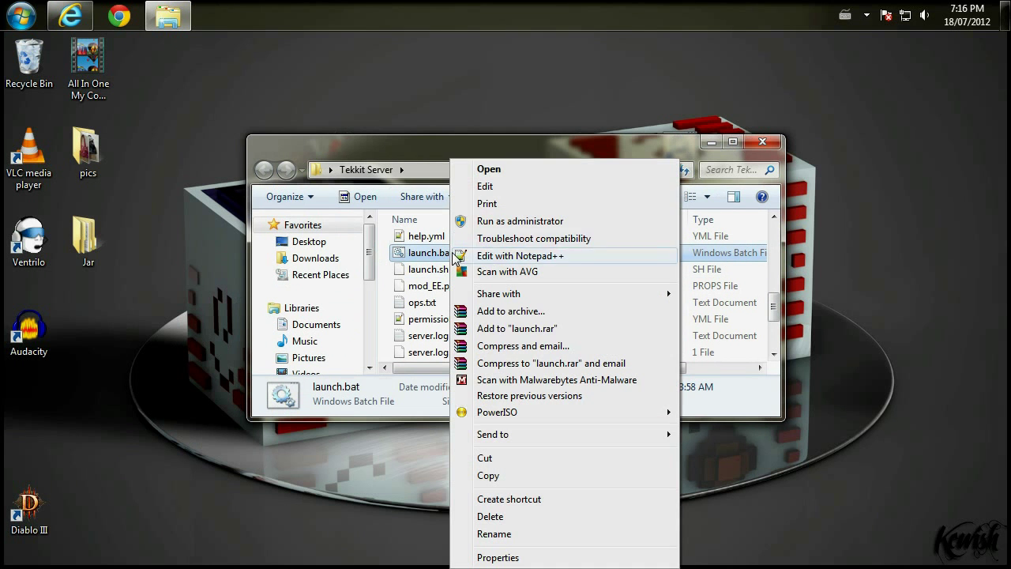
right_click(450, 253)
click(485, 188)
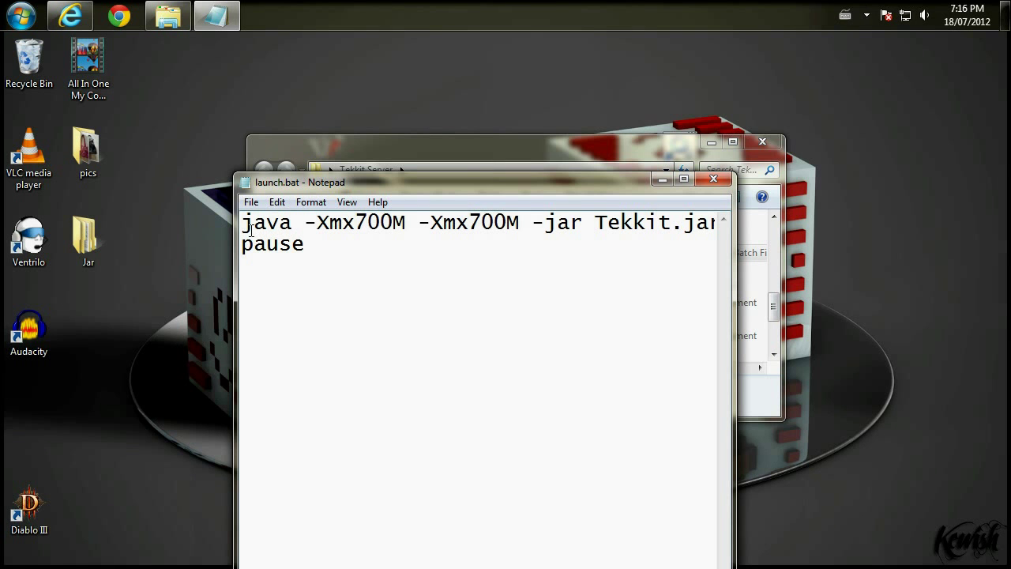
text(C:)
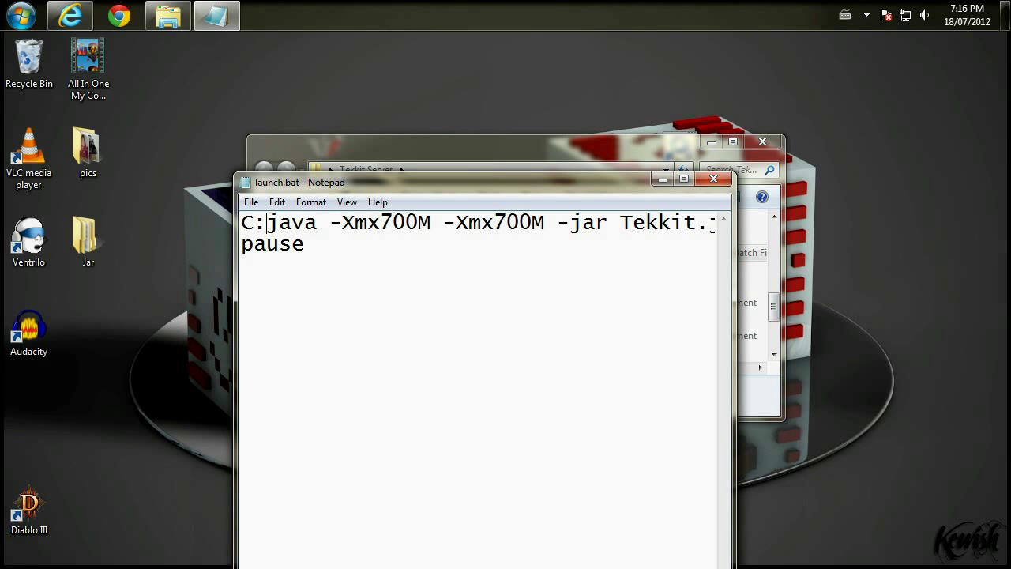
text(\)
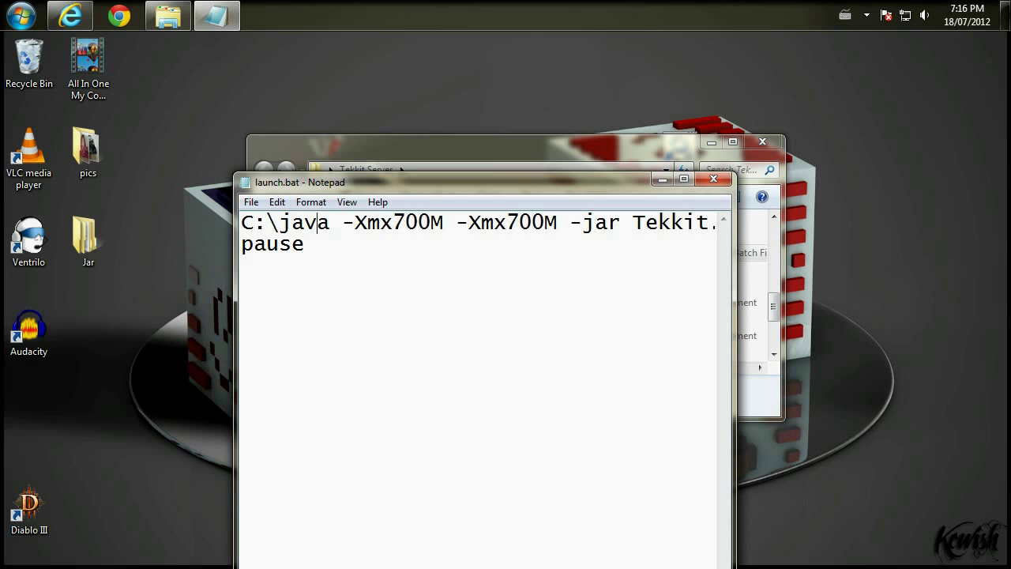
click(713, 179)
- Run launch.bat to test the C:\java command, and close the console window
double_click(421, 255)
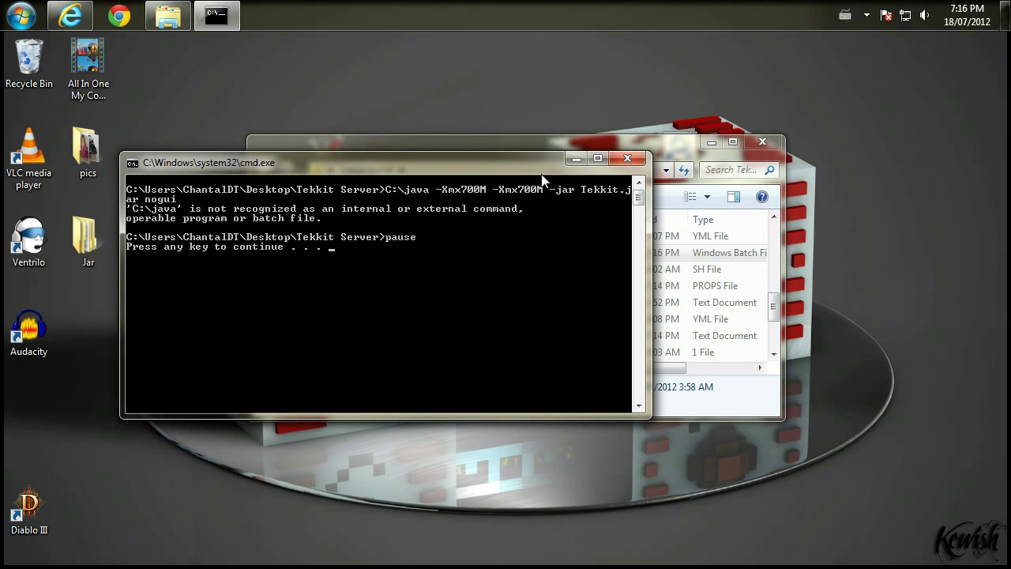
click(627, 159)
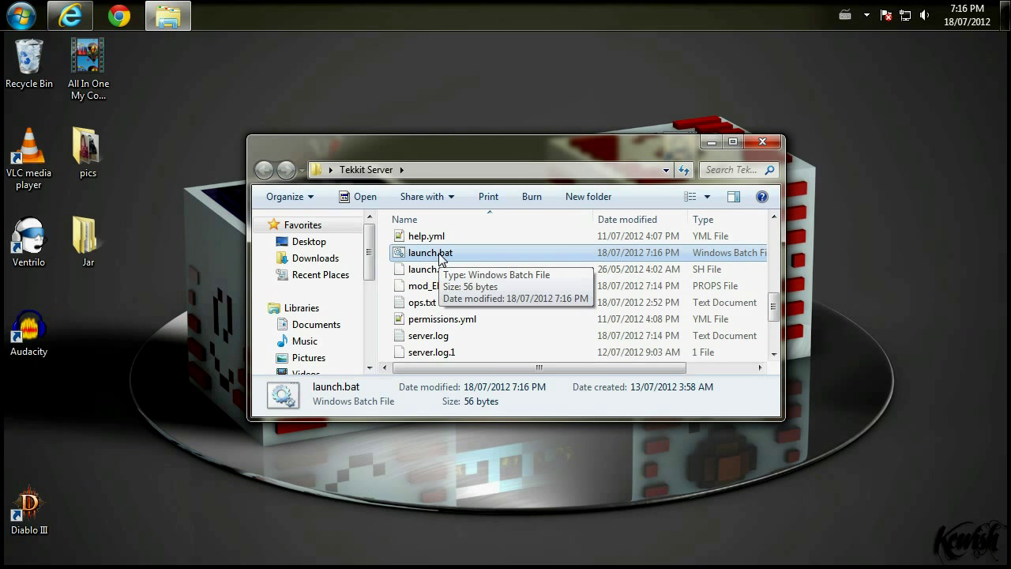
right_click(439, 262)
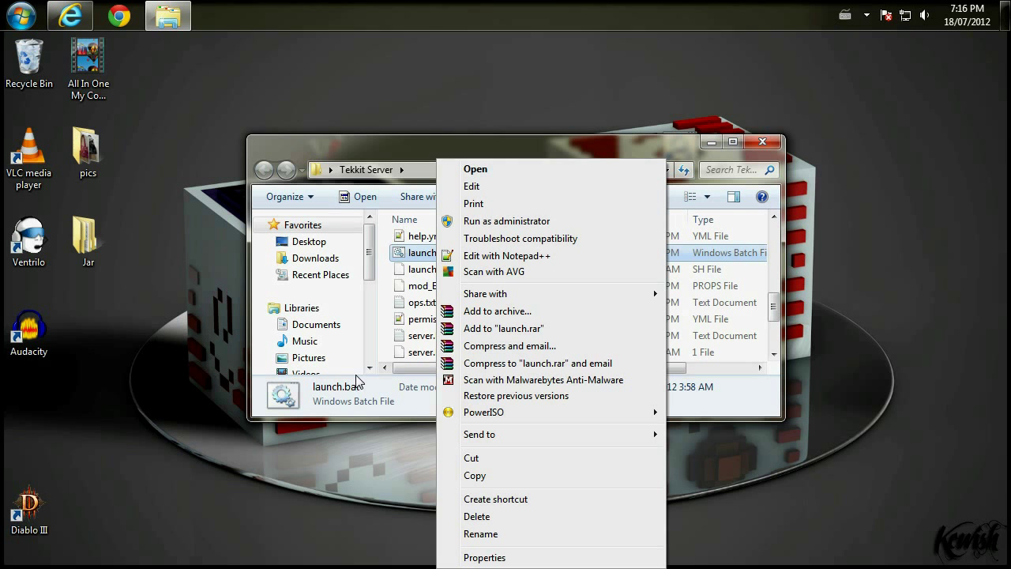
- Open Local Disk (C:) in a new Explorer window and maximize the window
click(21, 15)
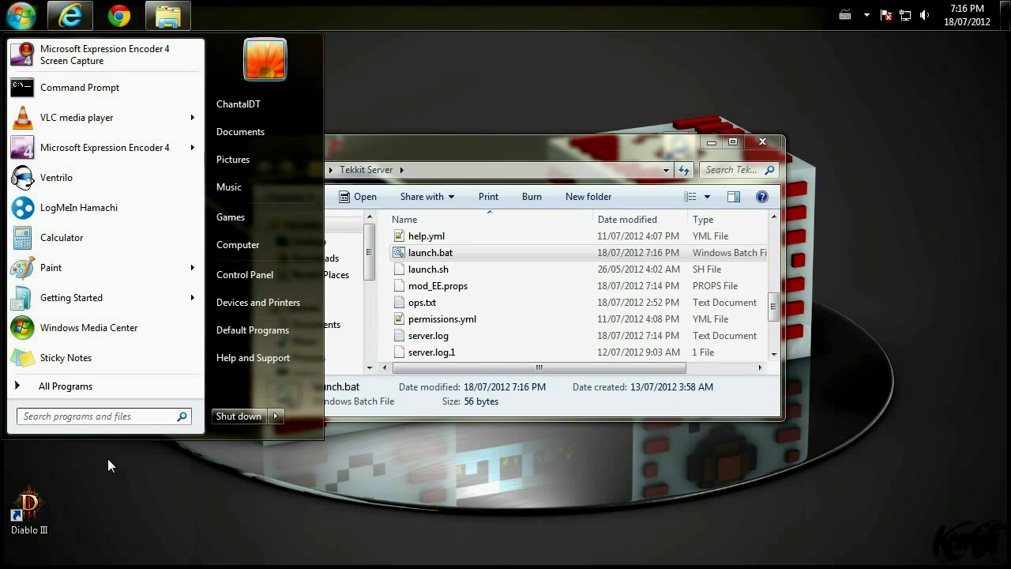
click(241, 244)
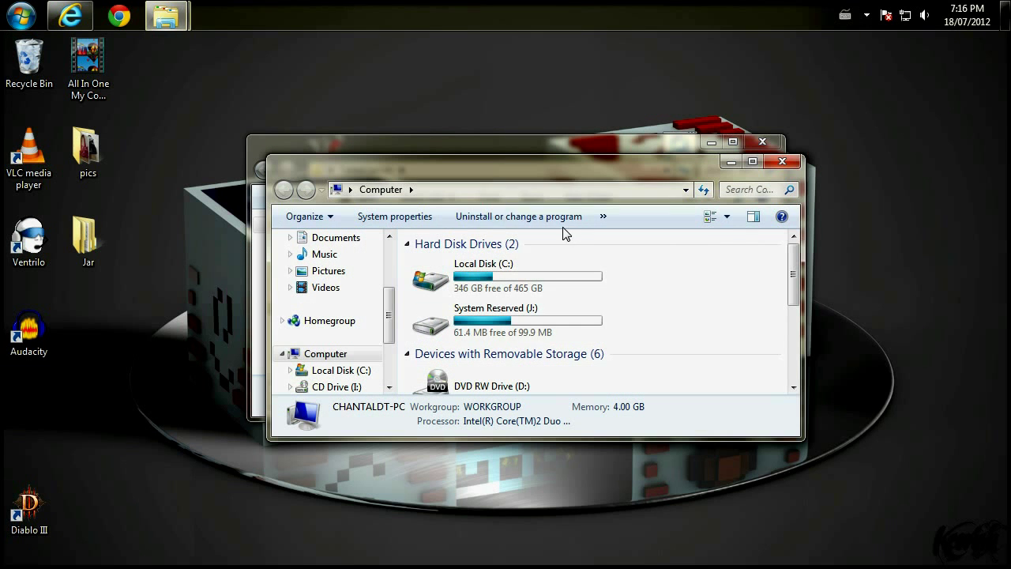
double_click(613, 297)
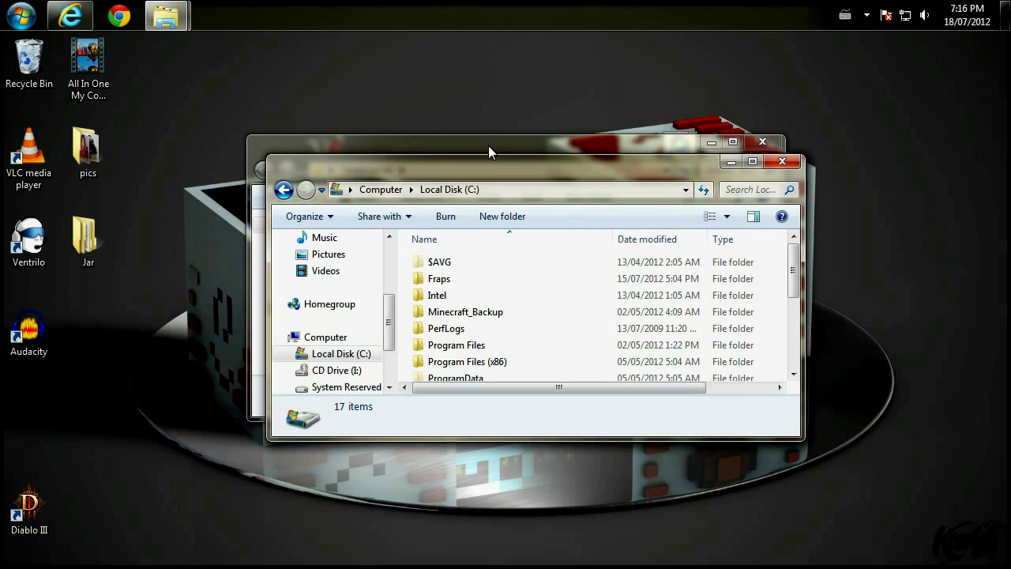
double_click(516, 152)
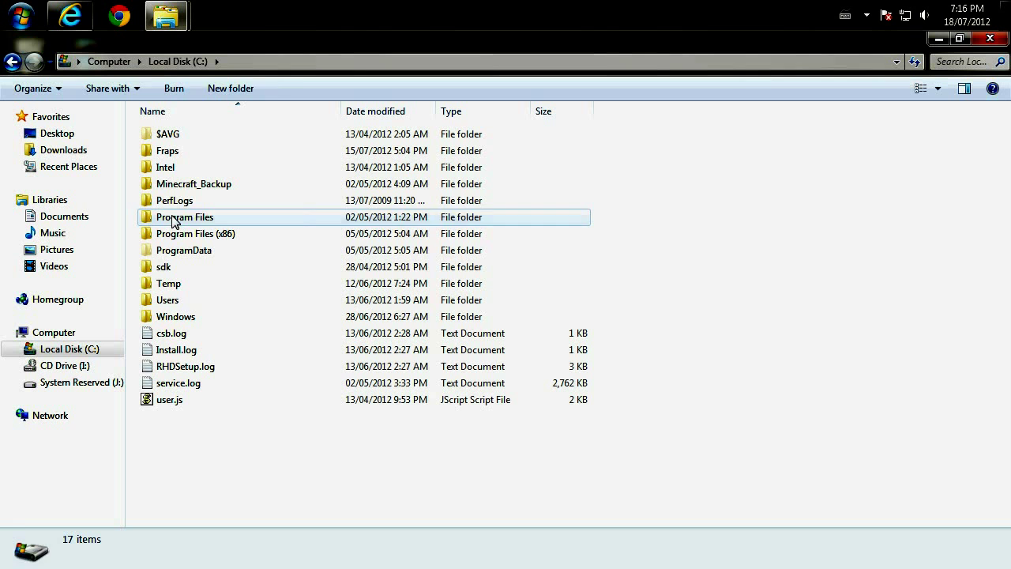
- Examine the Program Files and Program Files (x86) folders on the C: drive to see which one holds the Java installation
click(321, 219)
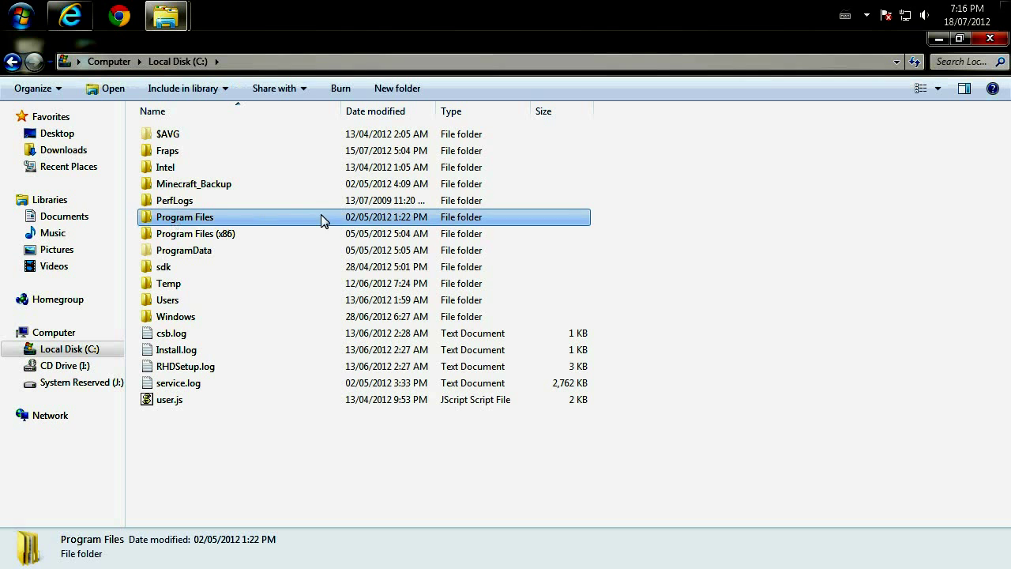
double_click(229, 218)
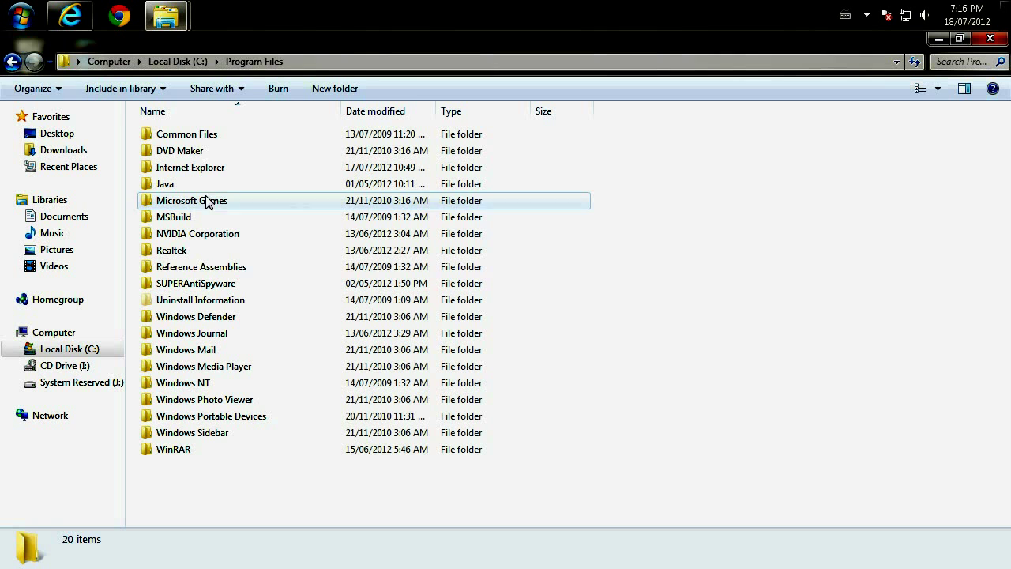
click(13, 63)
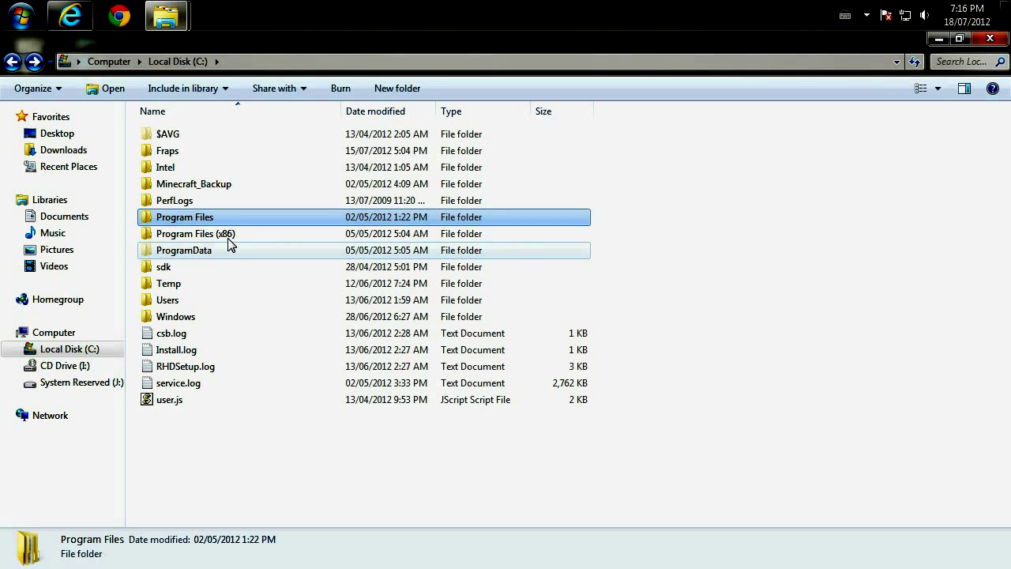
click(228, 235)
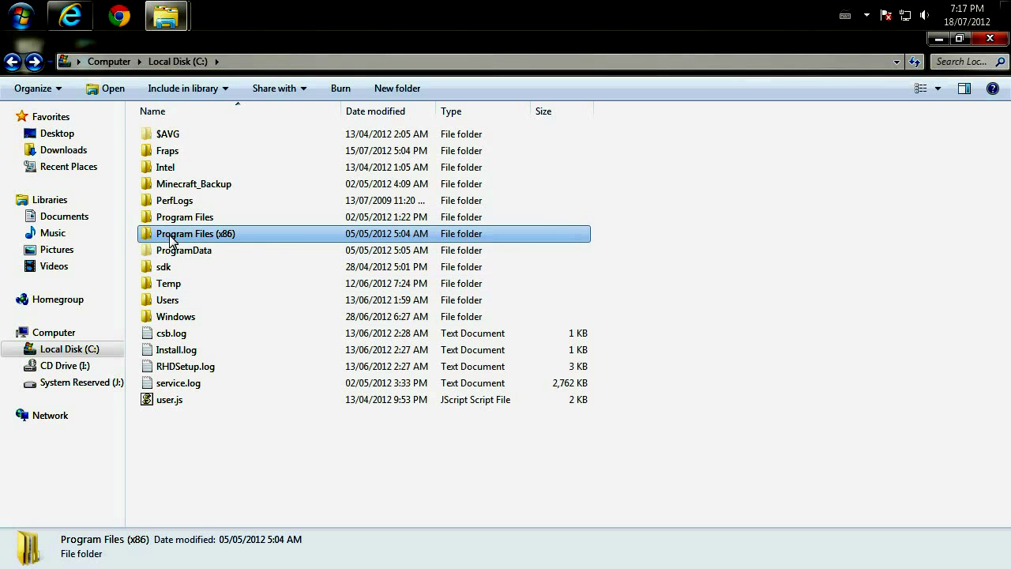
mouse_move(224, 238)
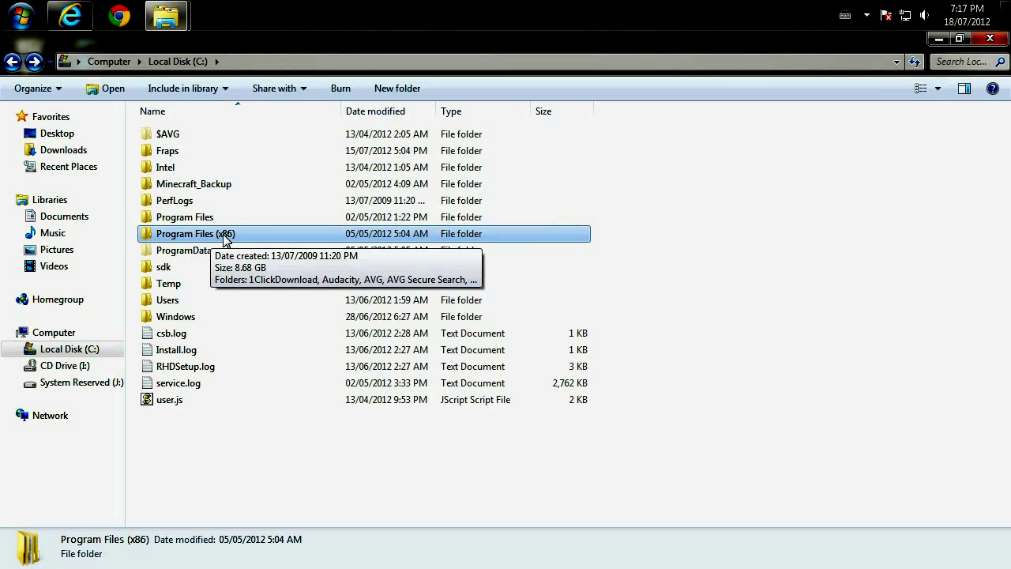
double_click(224, 238)
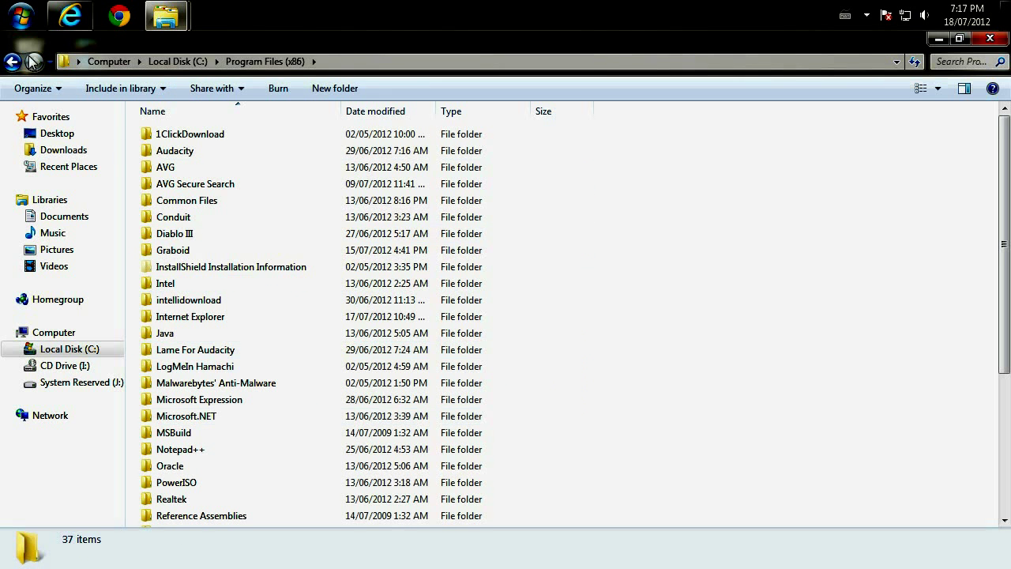
click(19, 69)
double_click(190, 219)
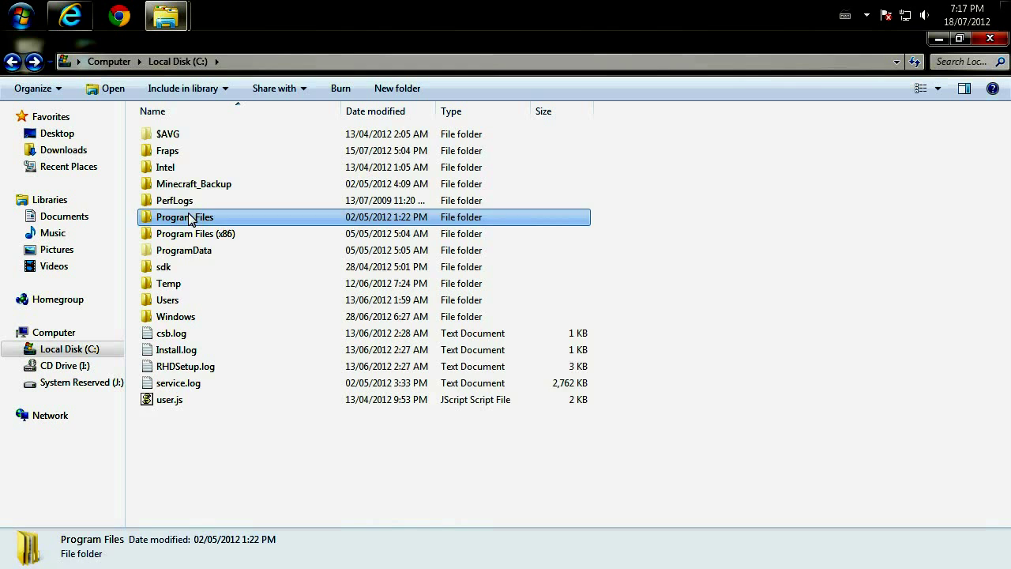
click(12, 64)
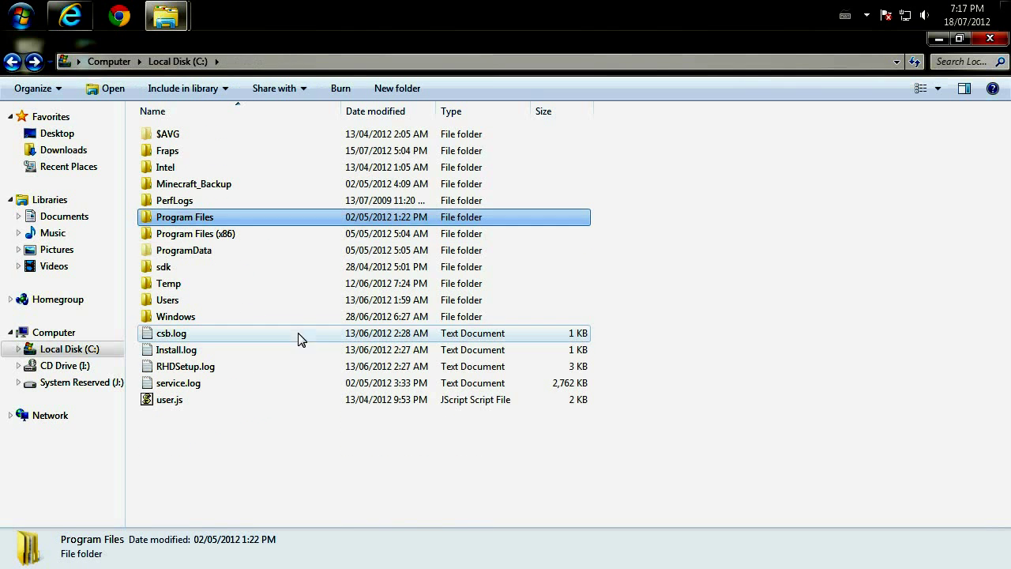
click(224, 232)
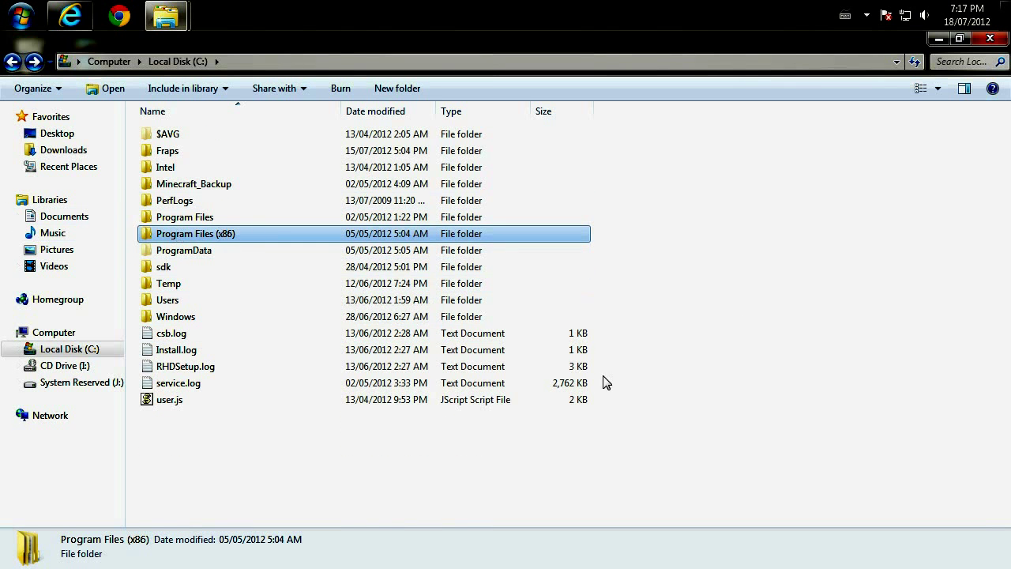
- Open the bin folder of the Java installation at C:\Program Files\Java\jre7\bin
click(180, 223)
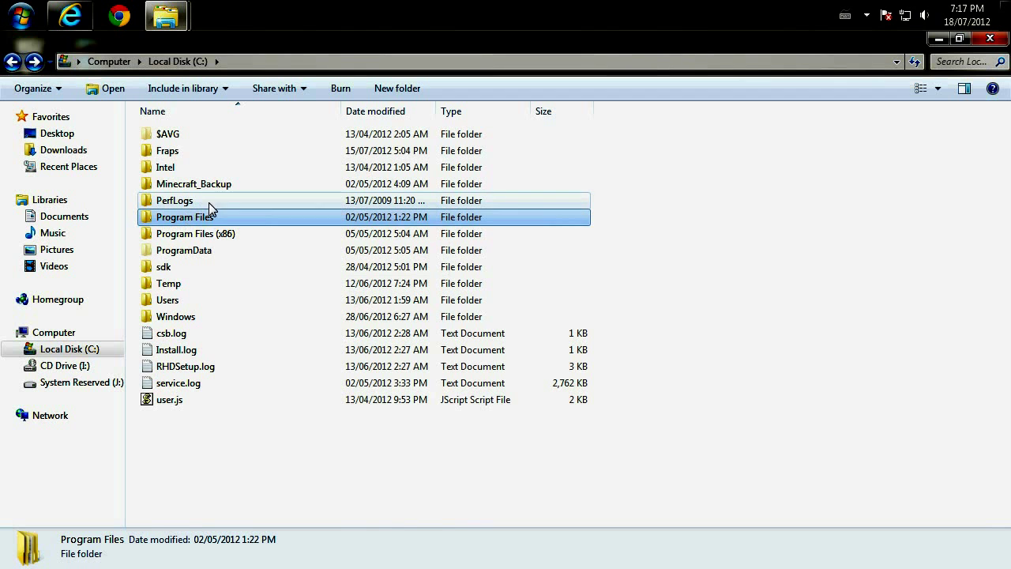
mouse_move(227, 221)
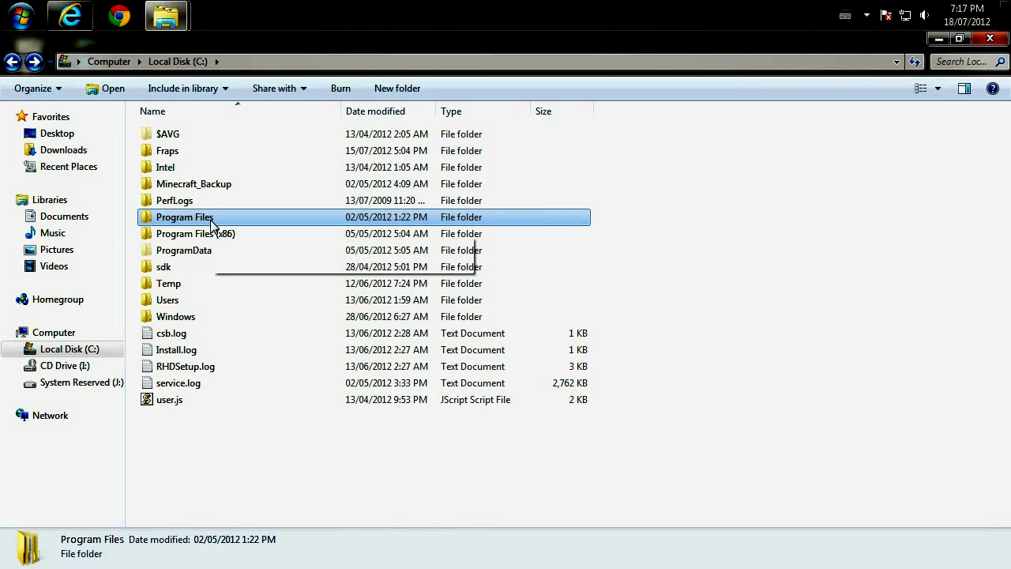
double_click(211, 219)
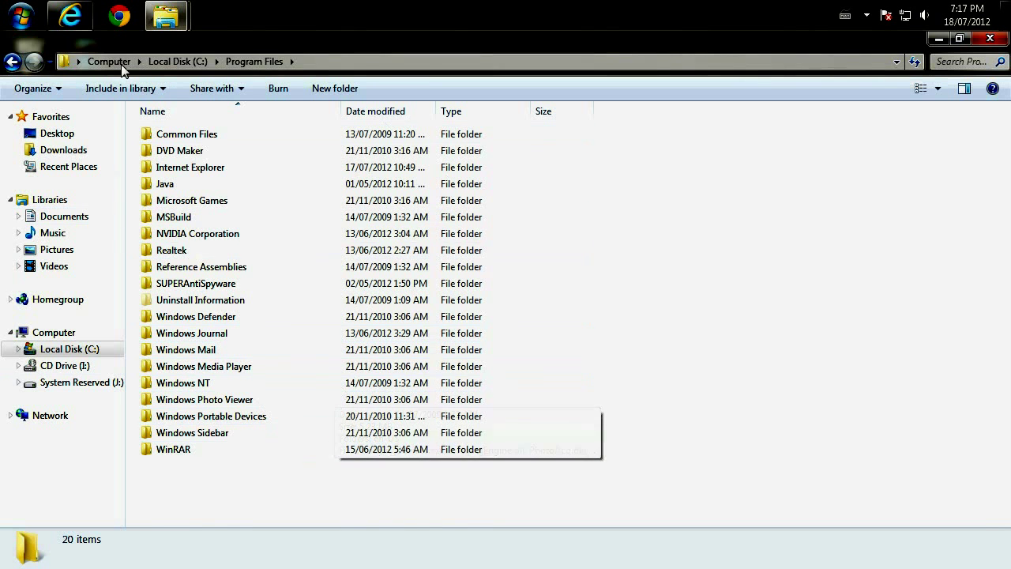
double_click(190, 189)
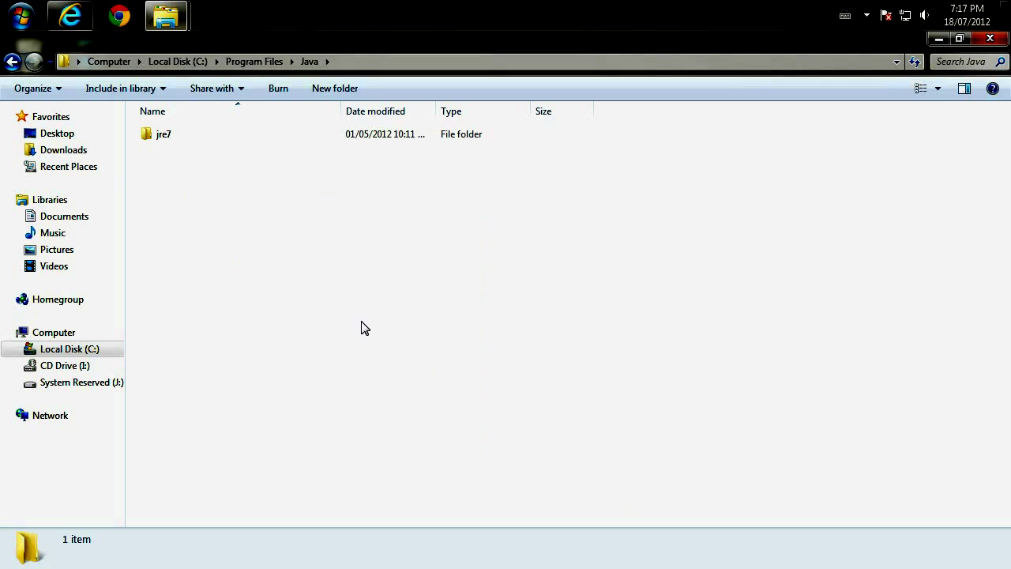
double_click(182, 143)
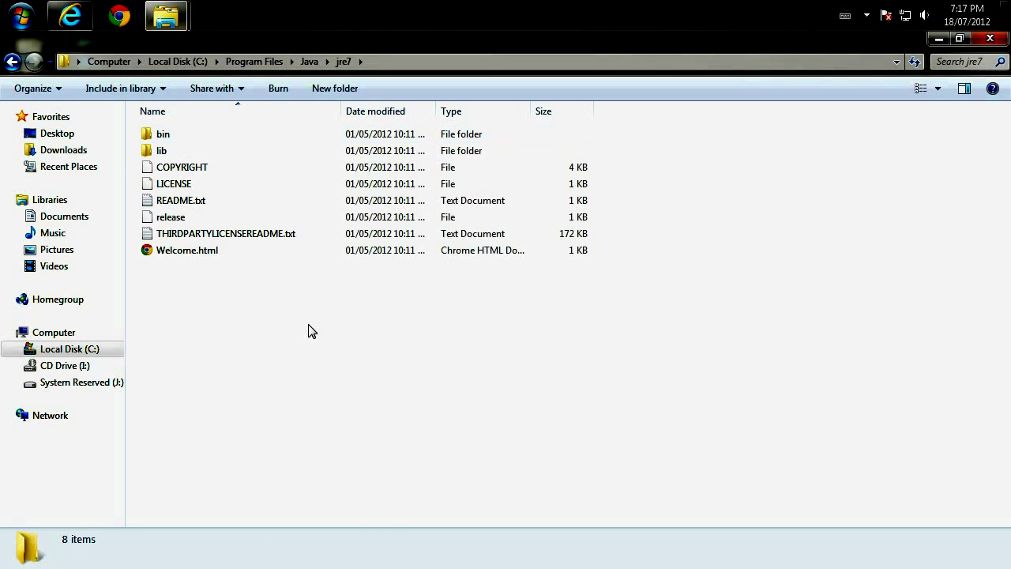
click(200, 139)
double_click(200, 139)
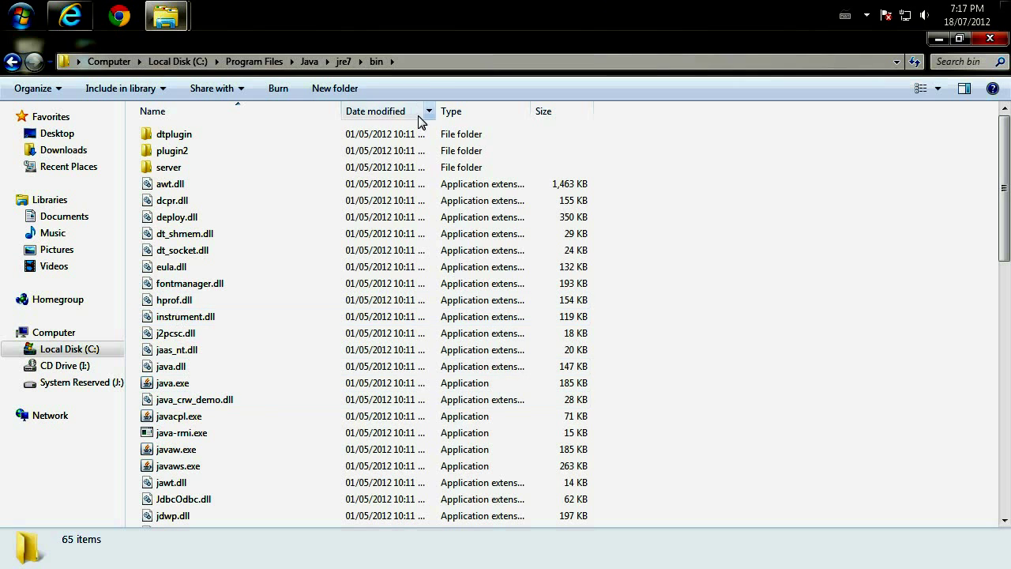
- Cut the bin folder's full path to the clipboard and close this Explorer window
click(431, 60)
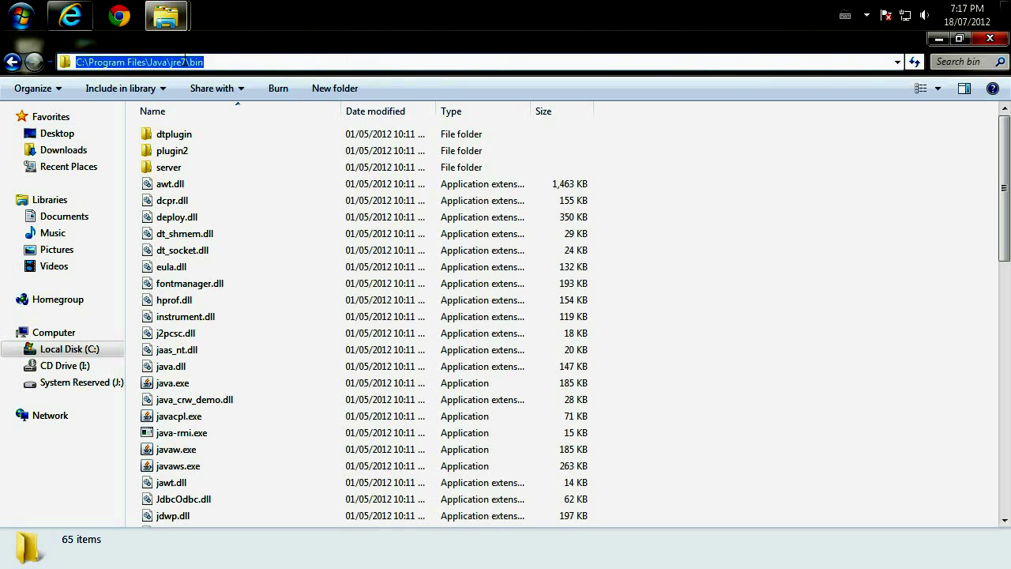
right_click(143, 68)
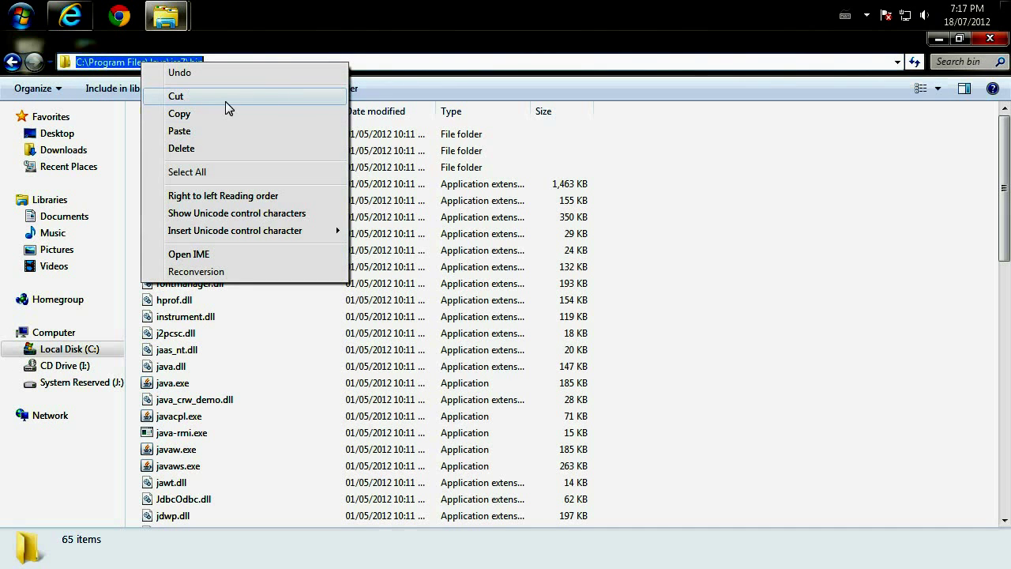
click(222, 107)
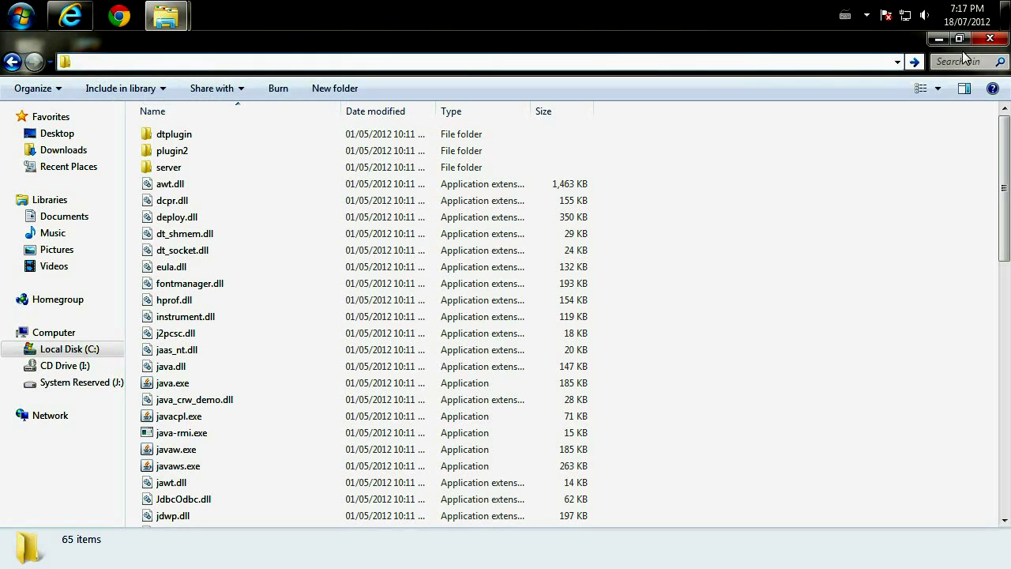
click(990, 38)
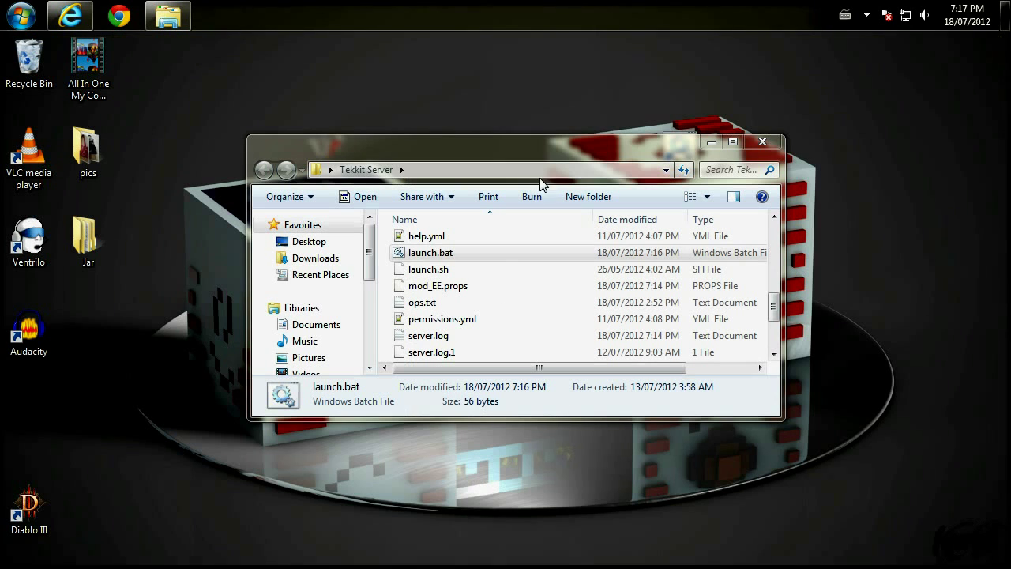
- Open launch.bat in Notepad for editing and replace C:\java on the first line with C:\Program Files\Java\jre7\bin\java.exe
click(429, 255)
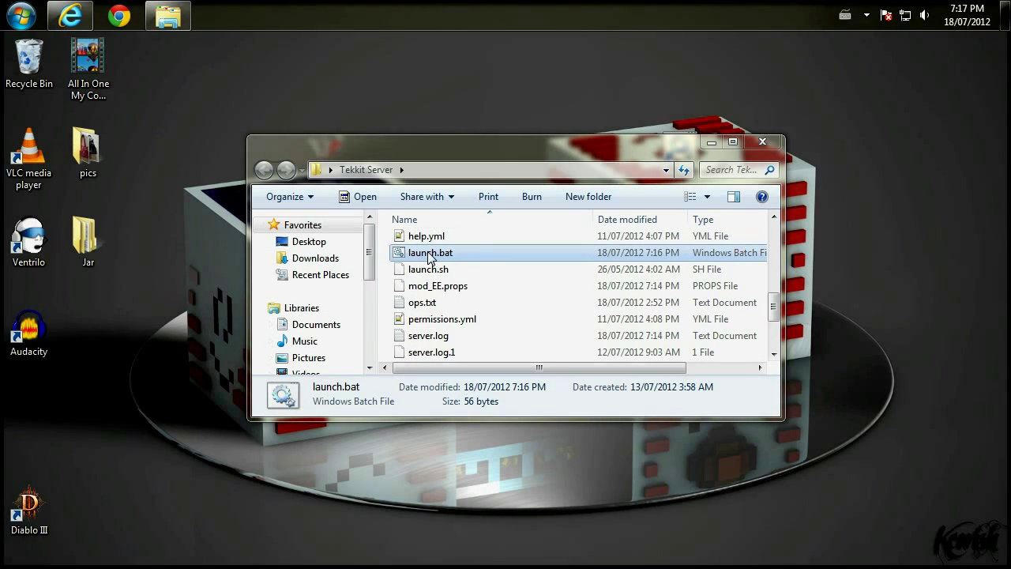
right_click(430, 258)
click(472, 184)
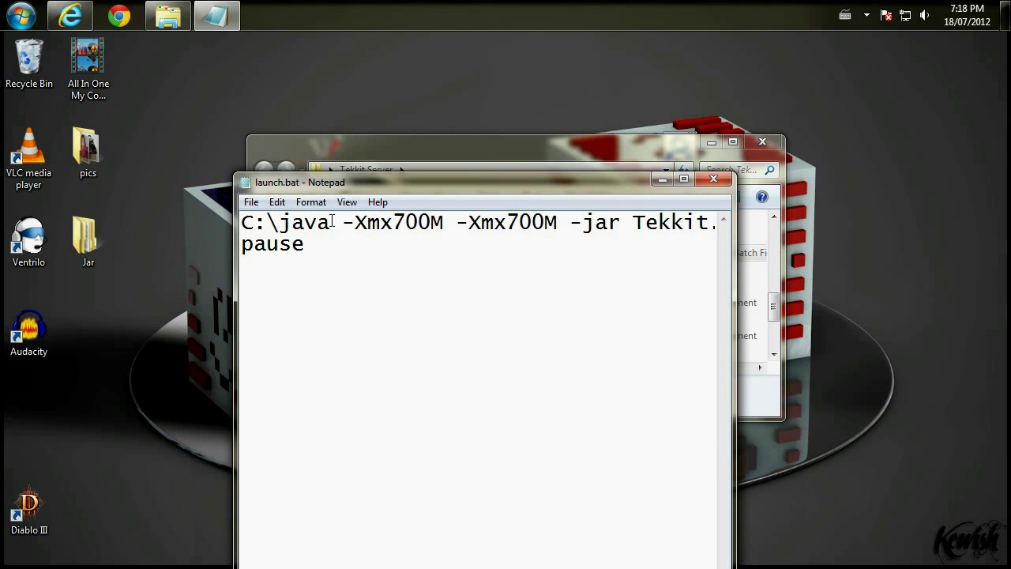
drag(331, 222, 242, 224)
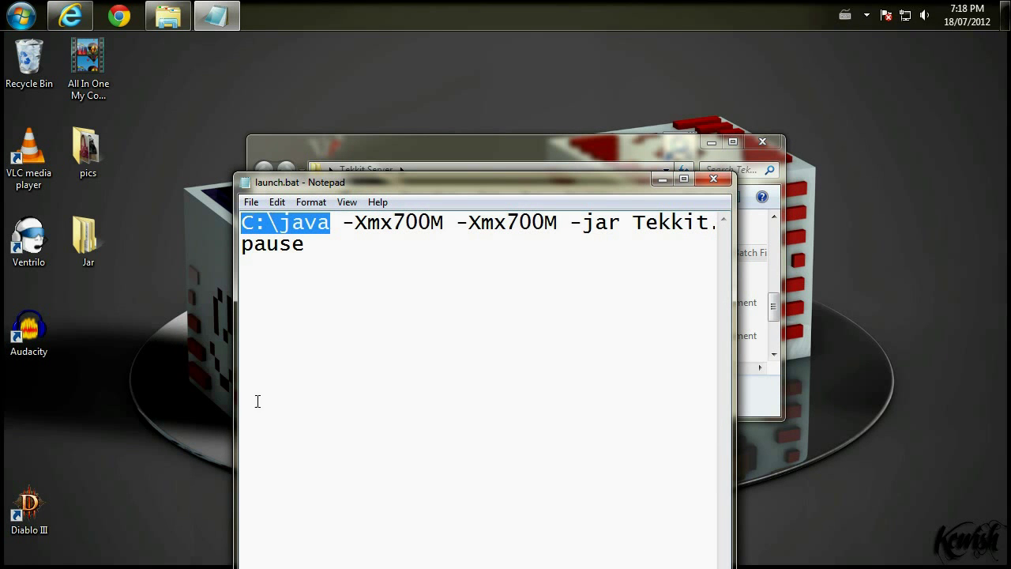
key(ctrl+v)
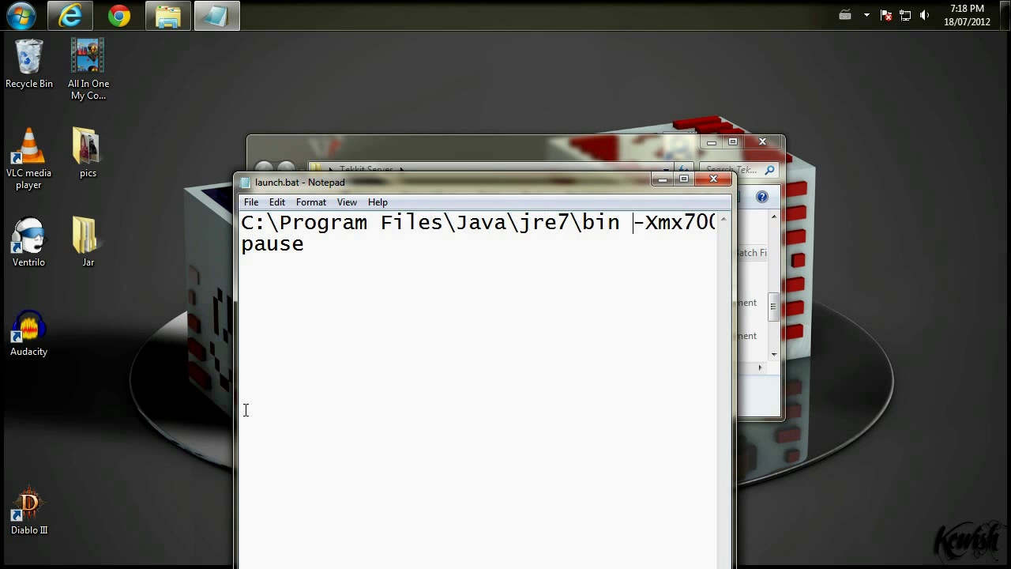
text(\)
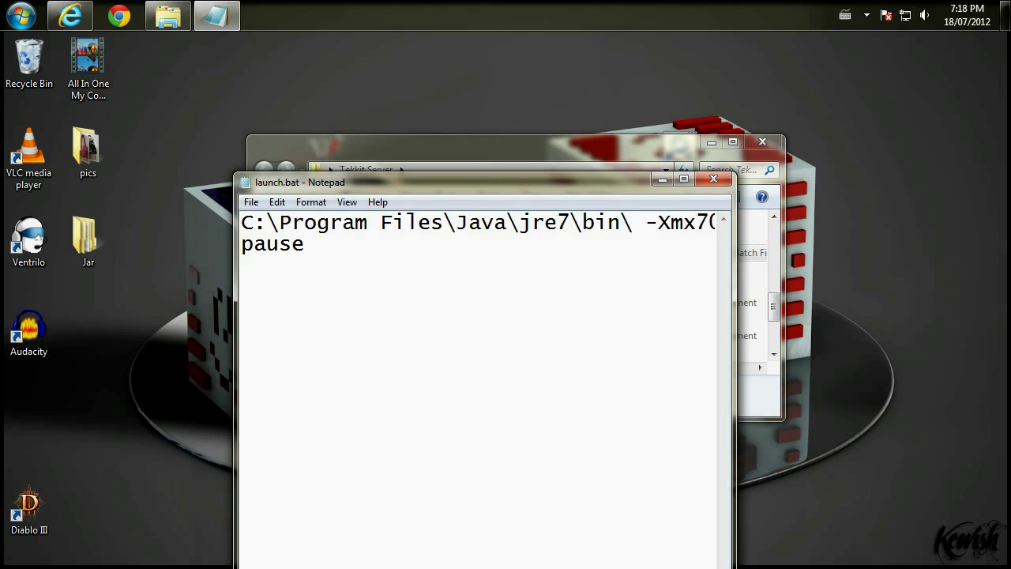
text(java.exe)
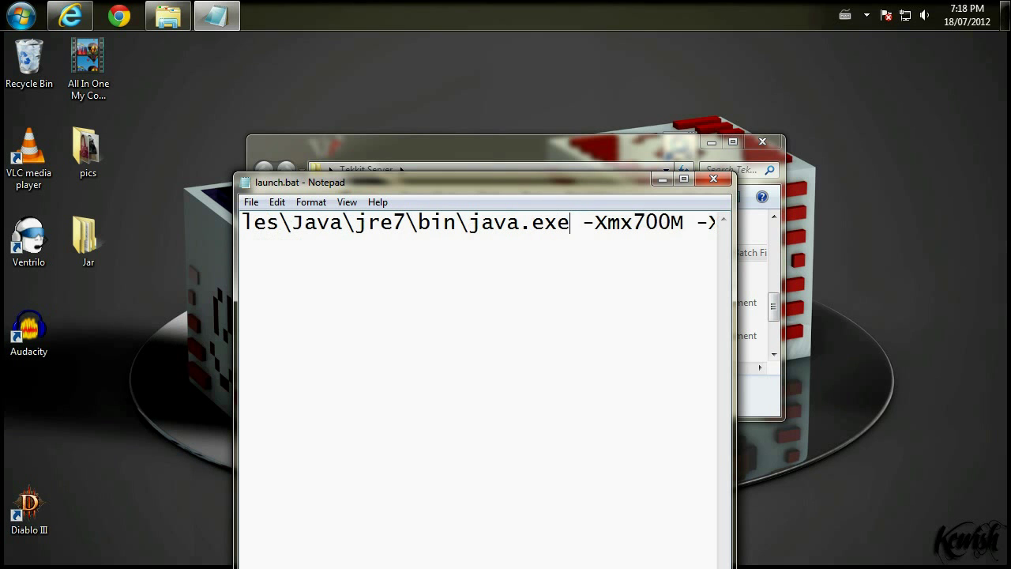
- Maximize Notepad, enclose the java.exe path in double quotation marks, and save and close launch.bat
double_click(496, 179)
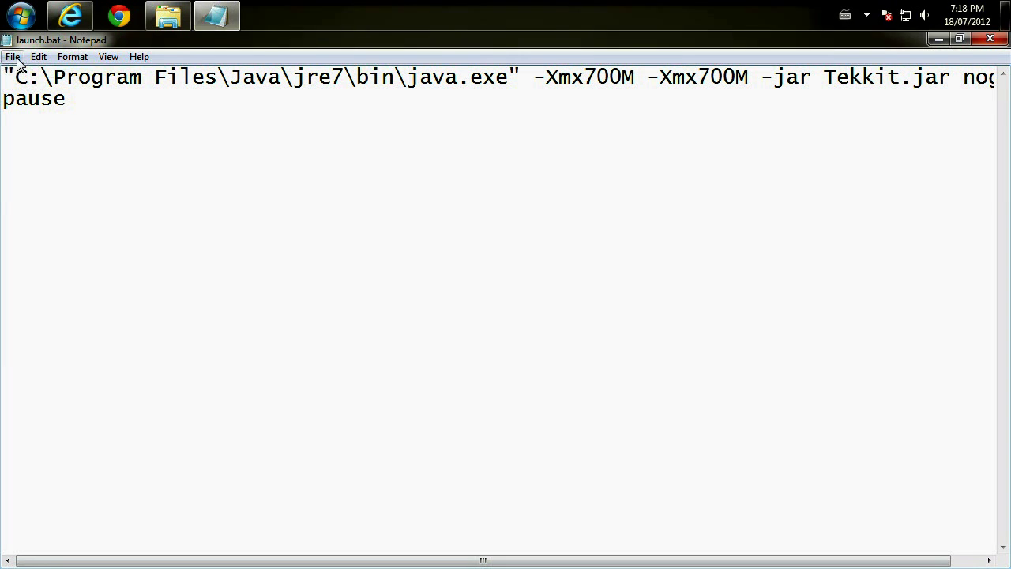
click(13, 56)
click(36, 110)
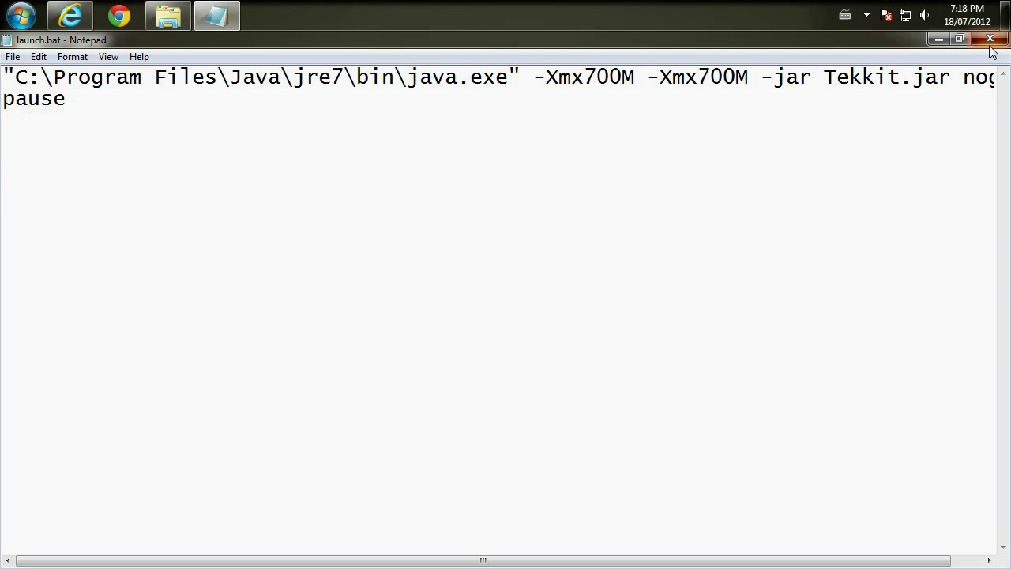
click(990, 39)
- Run launch.bat to test the server start with the quoted Java path, and close the console window
double_click(422, 252)
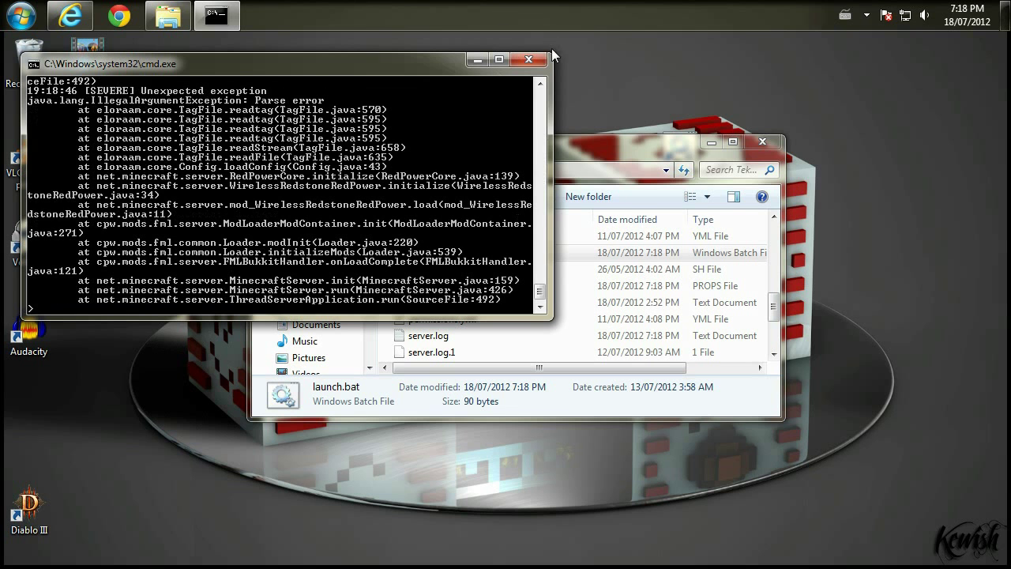
click(529, 60)
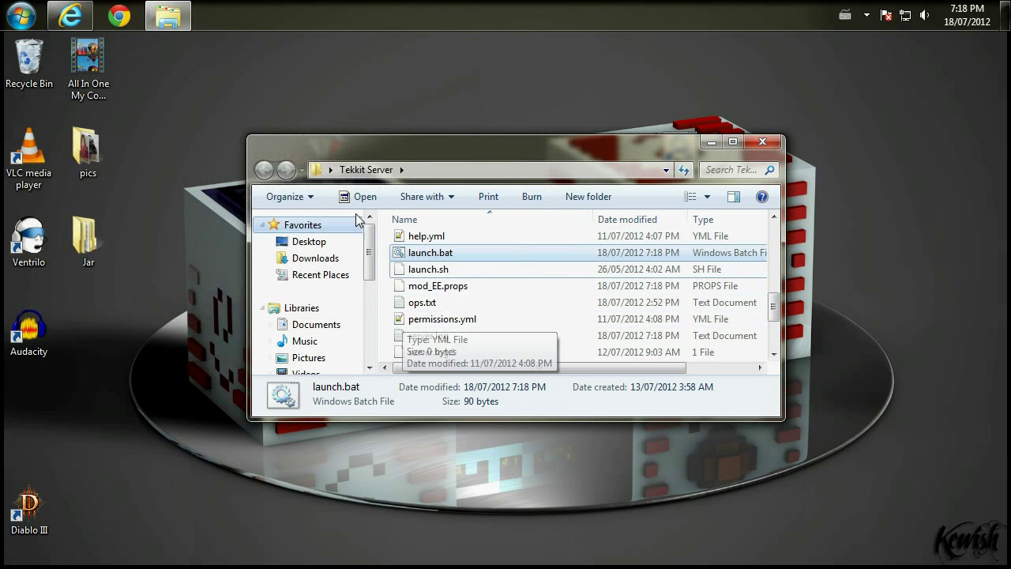